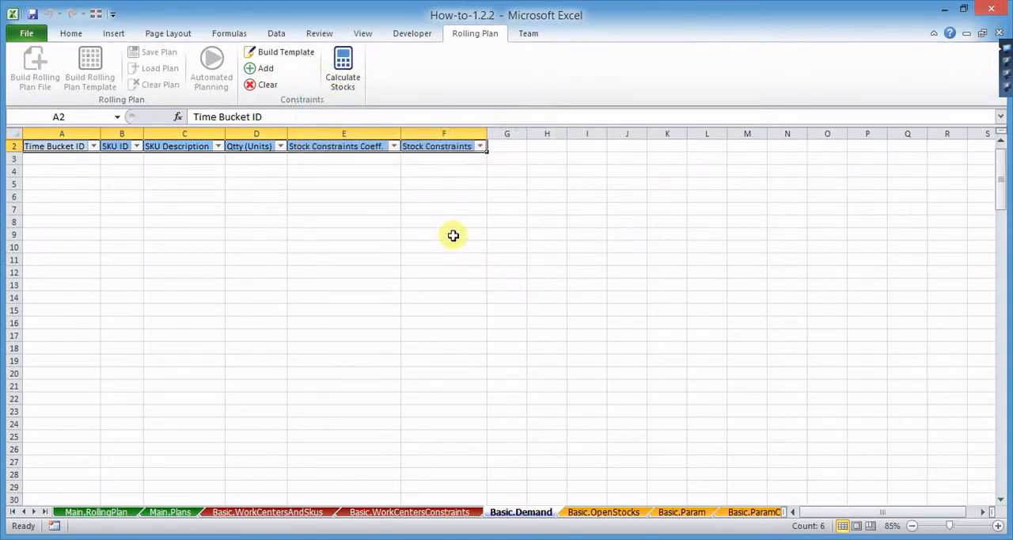
- Rebuild the template headers on the Basic.Demand worksheet, dismissing the demand template settings without filling them in
click(283, 54)
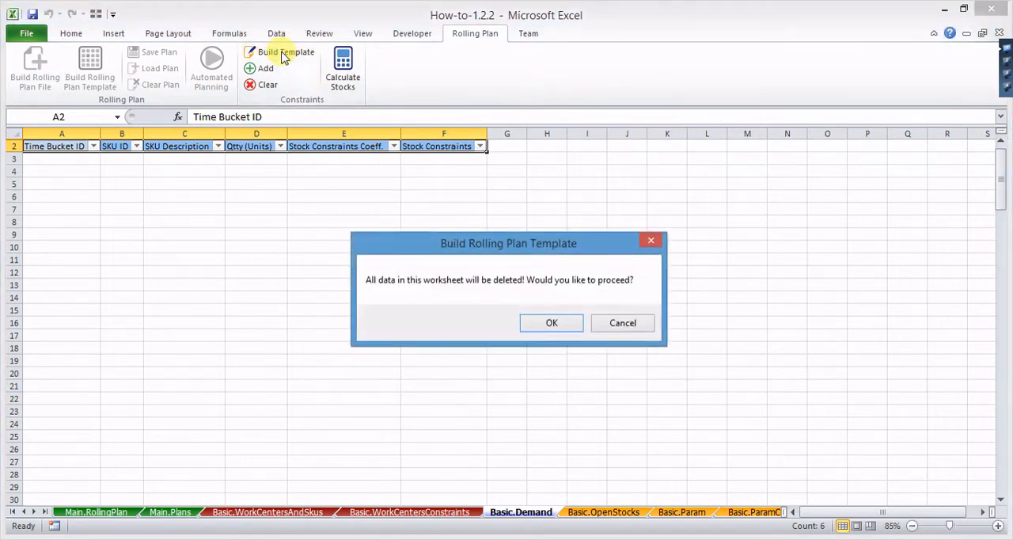
click(532, 324)
click(564, 356)
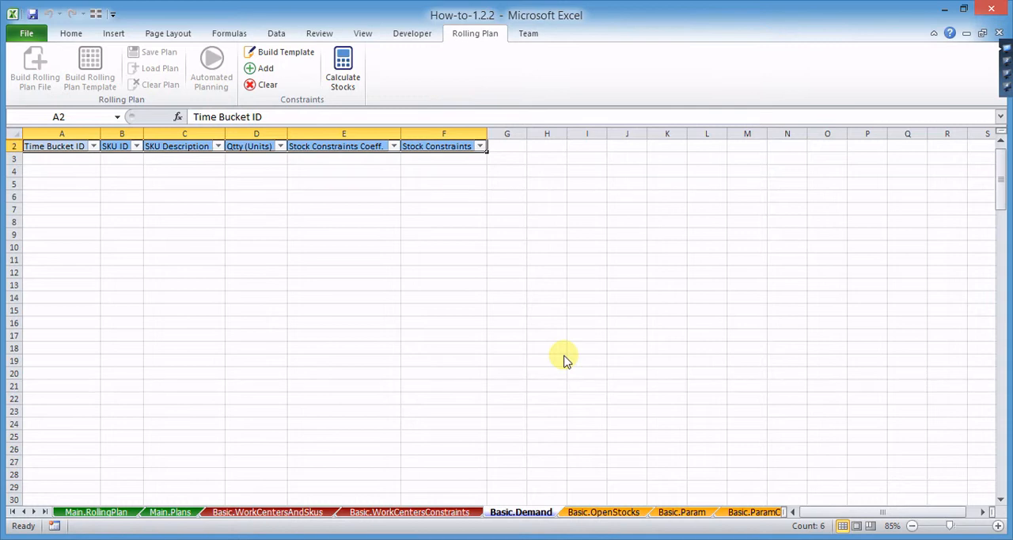
- On the Dictionary worksheet, filter the Worksheets column to only the Basic.Demand rows
click(45, 512)
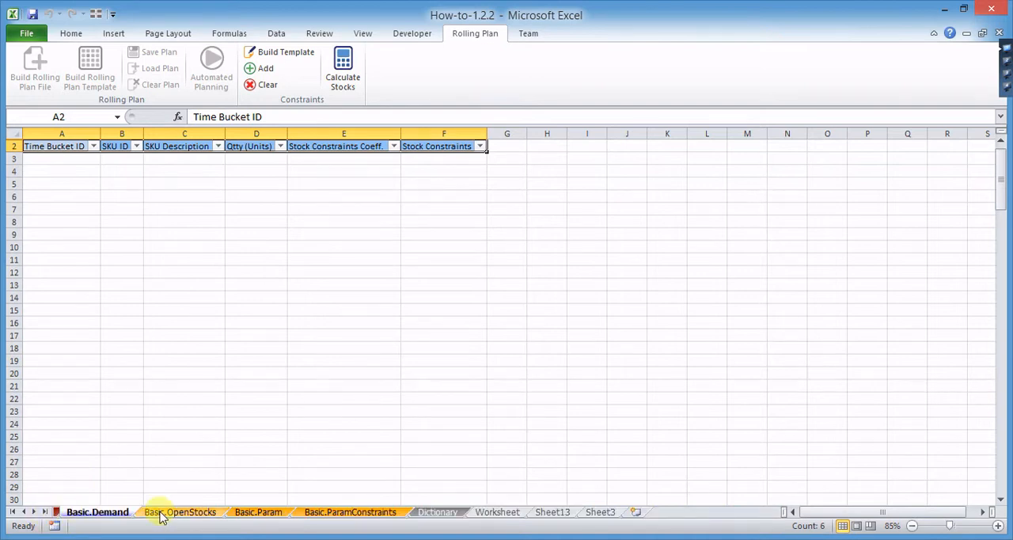
click(440, 513)
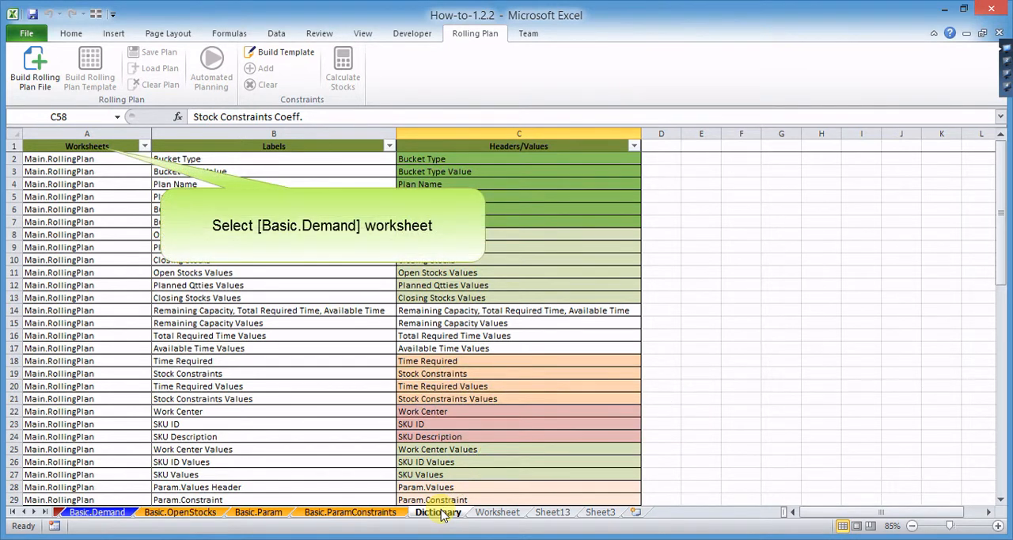
click(144, 146)
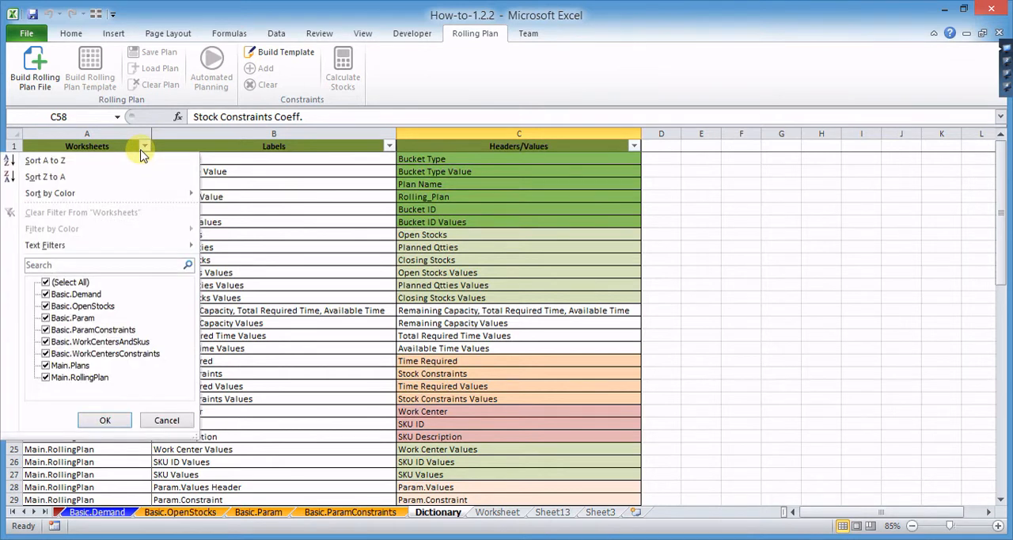
click(46, 283)
click(47, 294)
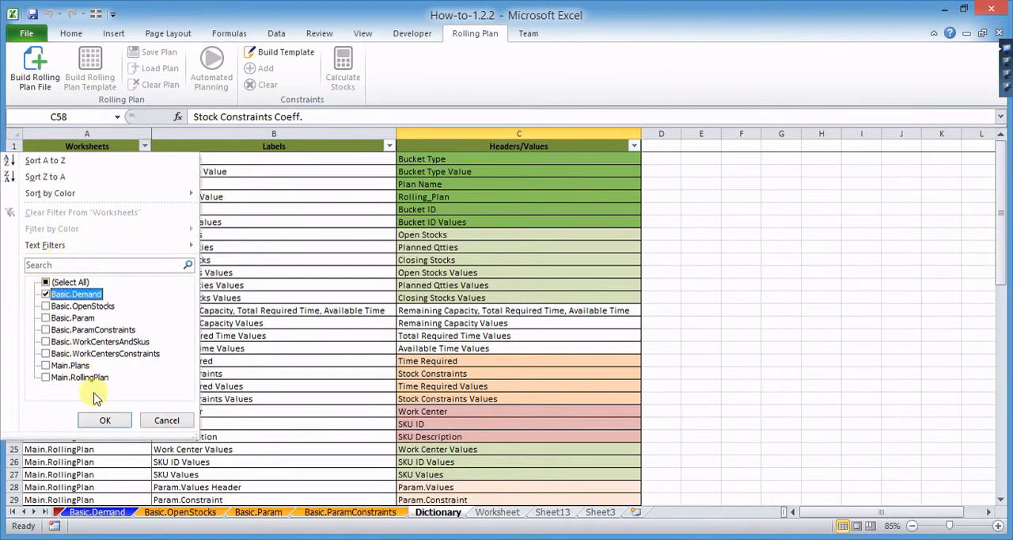
click(106, 421)
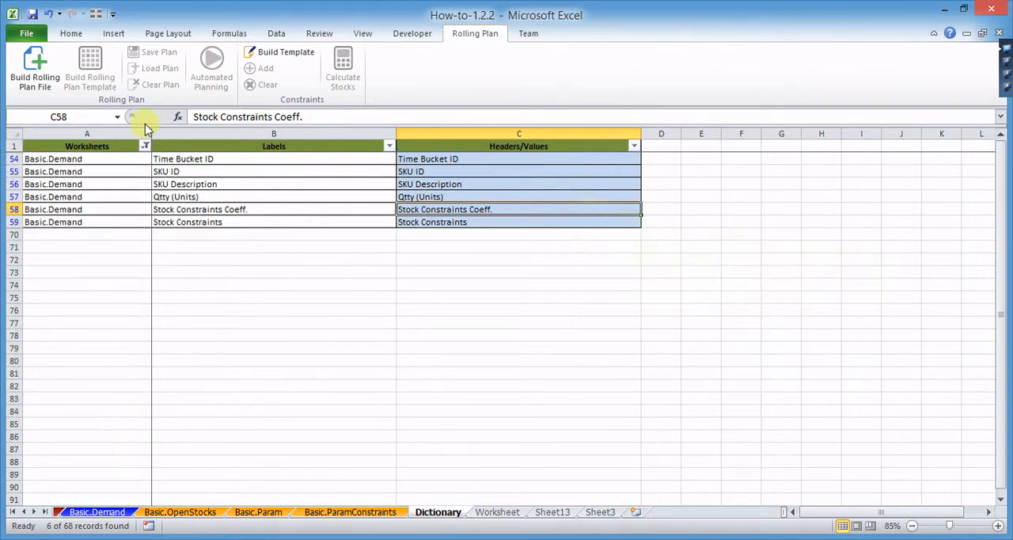
- Apply a tan background fill to the Basic.Demand header cells C54:C59 in the Headers/Values column
click(71, 33)
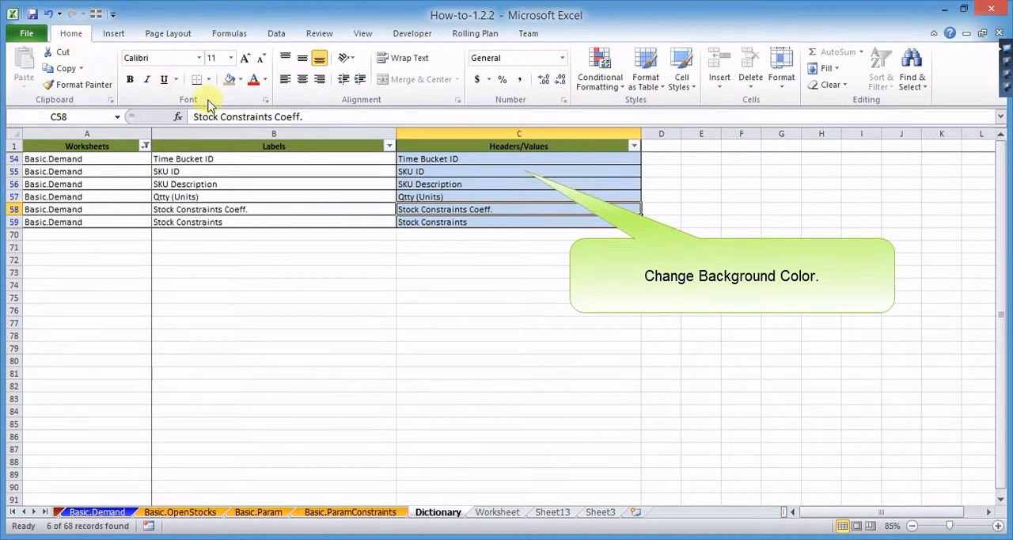
drag(428, 162, 430, 222)
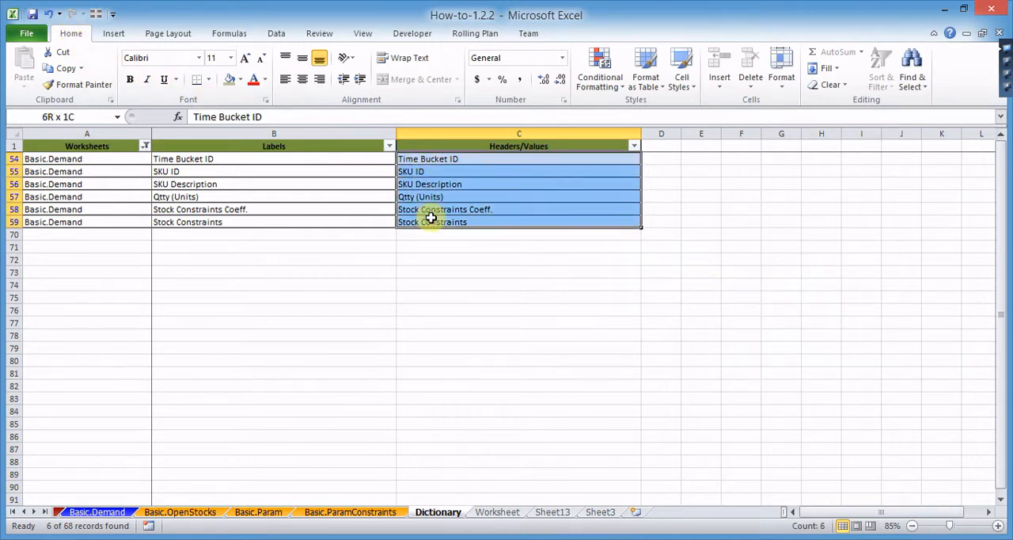
click(228, 81)
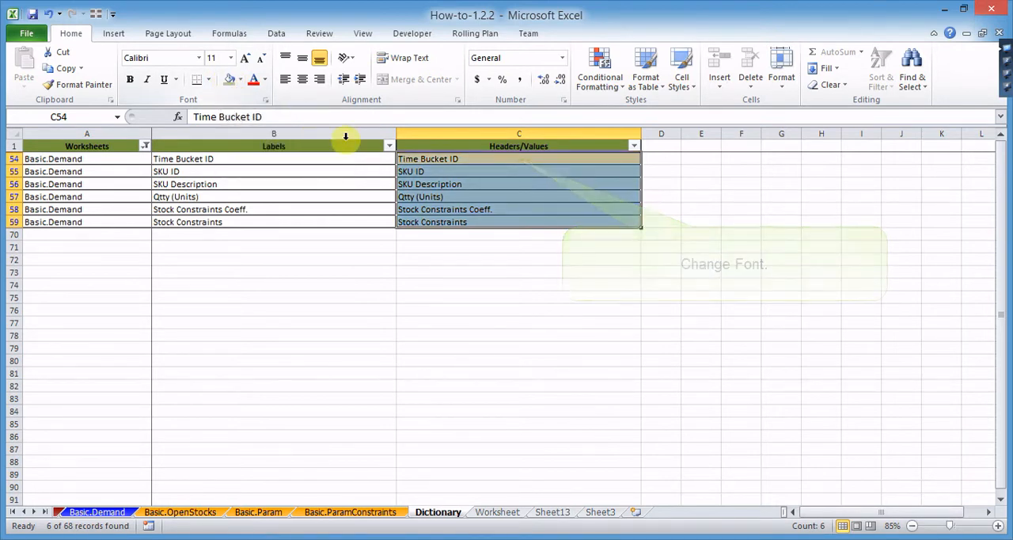
- Set the font of header cells C54:C59 to Aharoni and center the SKU ID header in C55
click(199, 58)
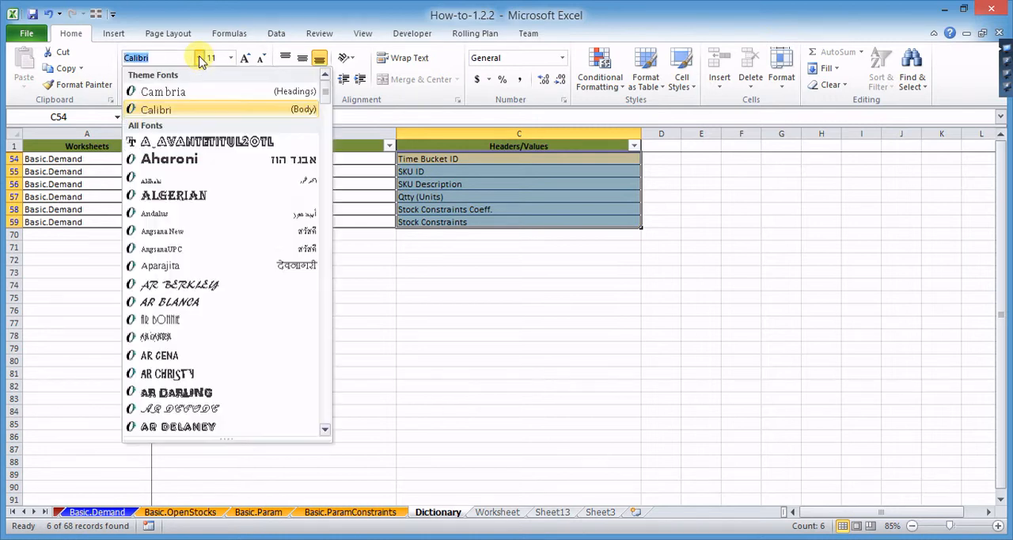
click(173, 162)
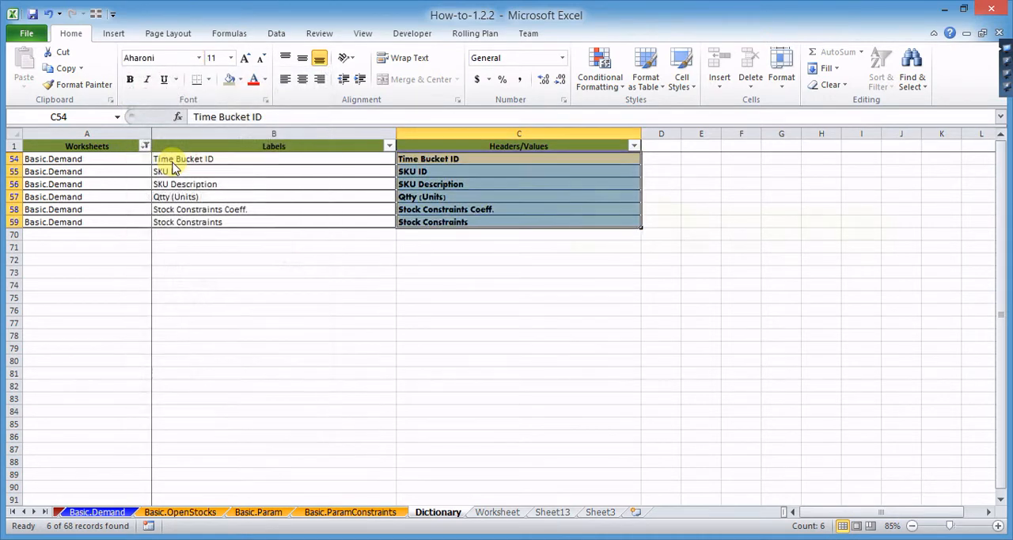
click(415, 170)
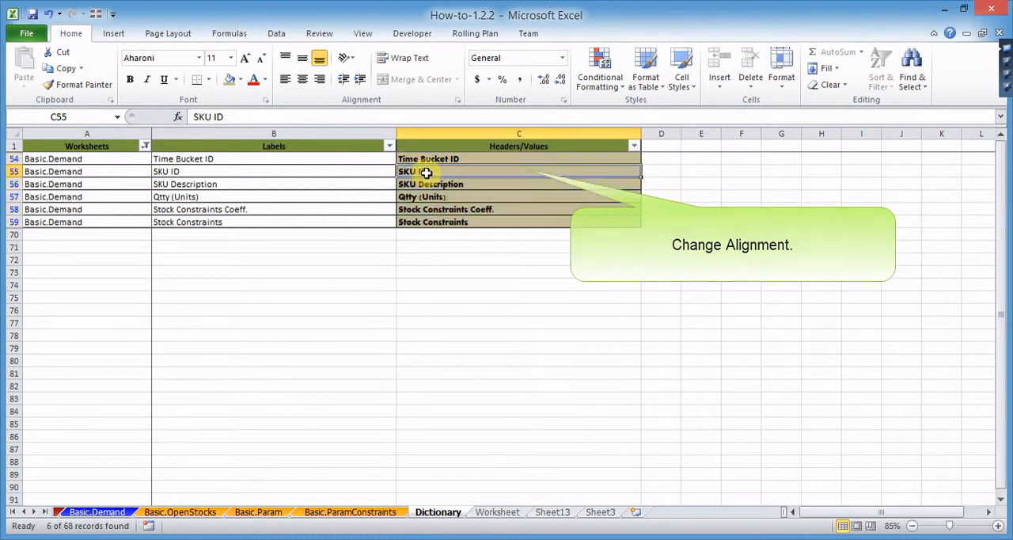
click(304, 80)
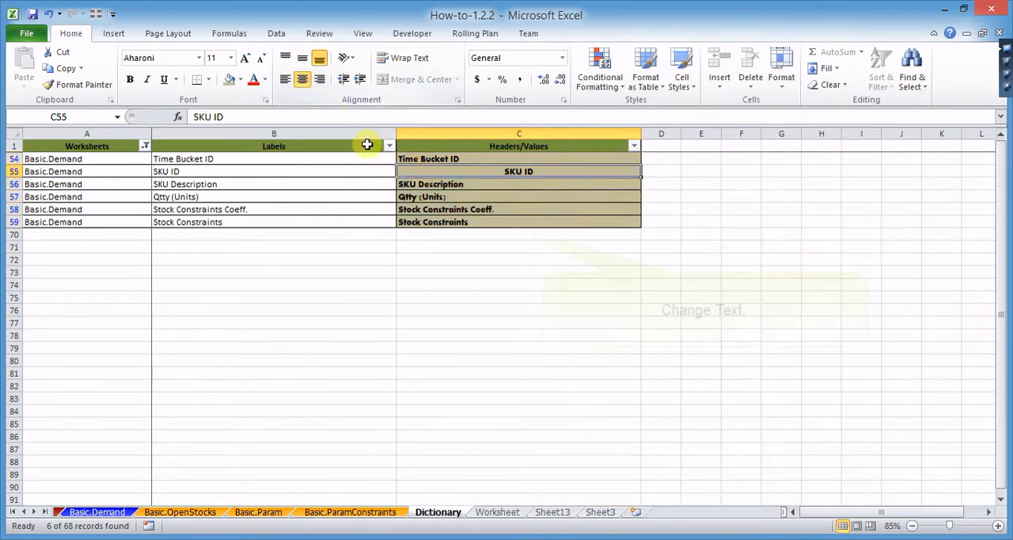
- Change the Headers/Values text in C59 from the Stock Constraints header to "Target Stock Levels"
click(431, 223)
drag(286, 117, 221, 117)
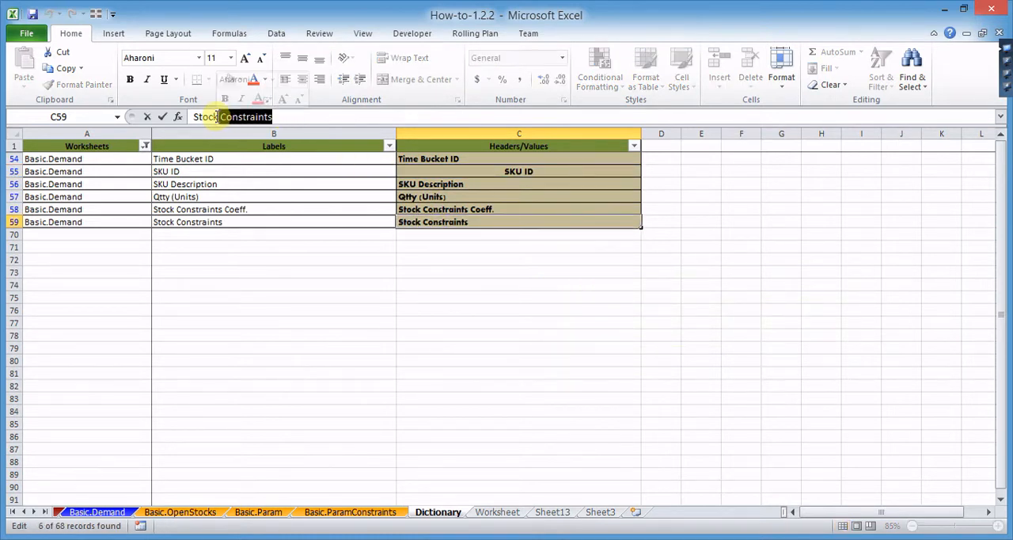
key(Delete)
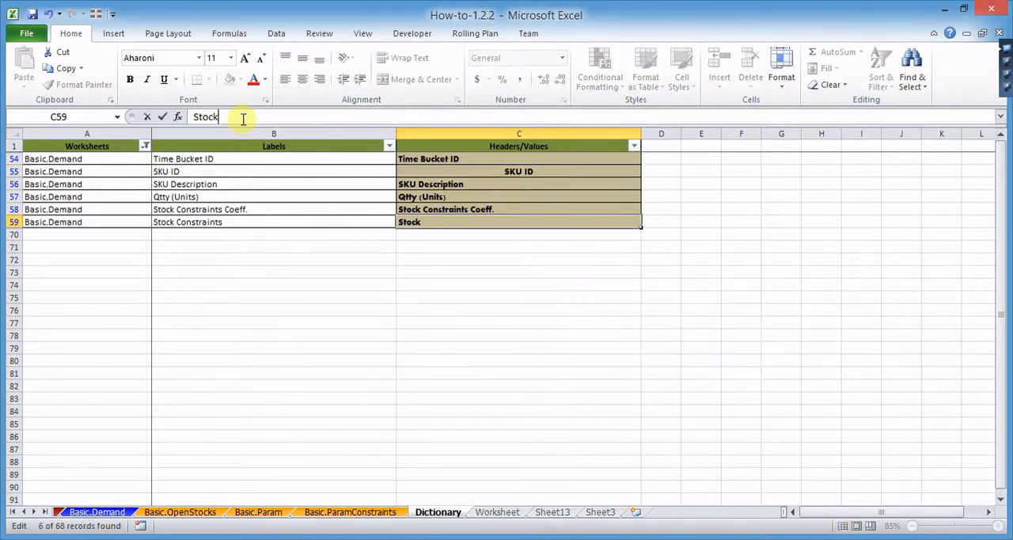
click(198, 117)
text(Target)
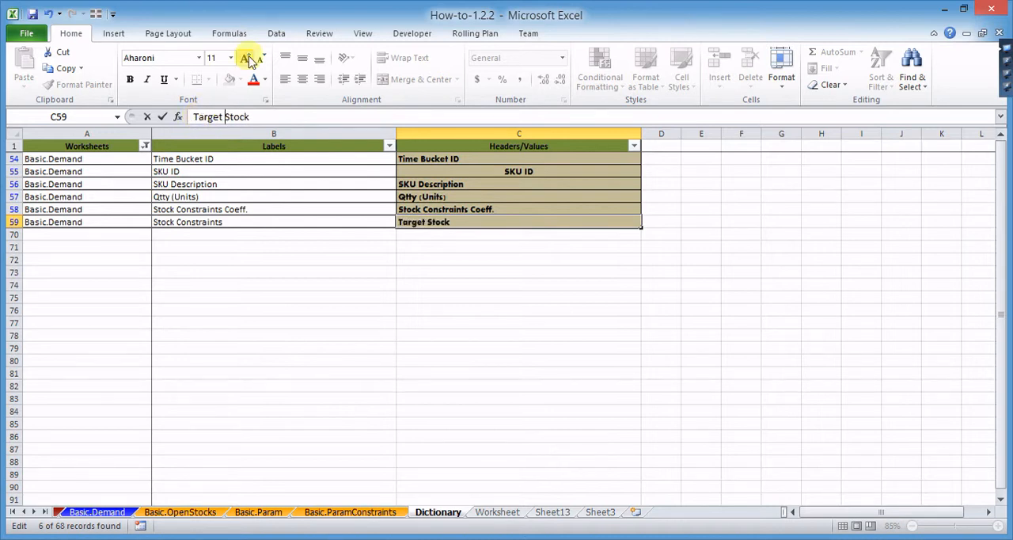
click(261, 117)
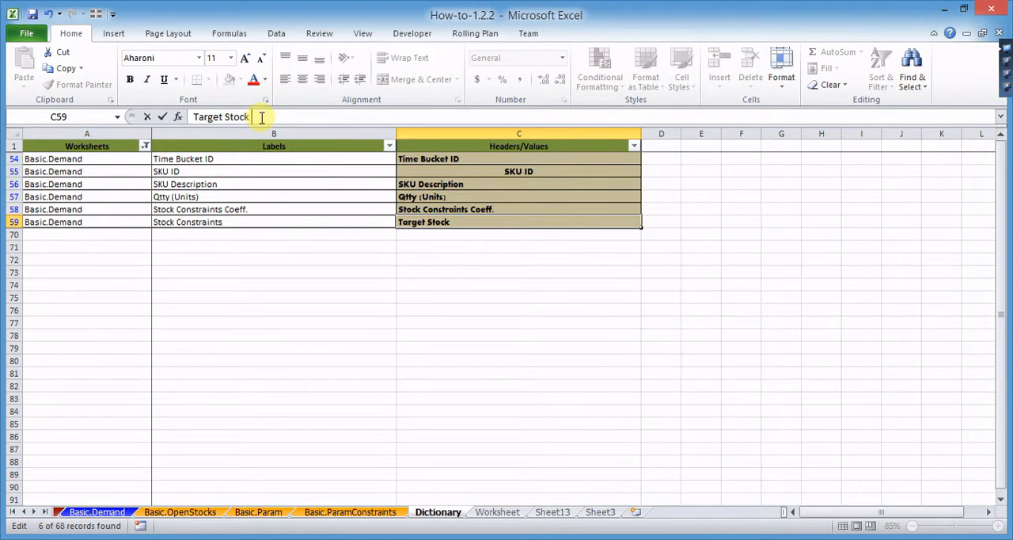
text(Levels)
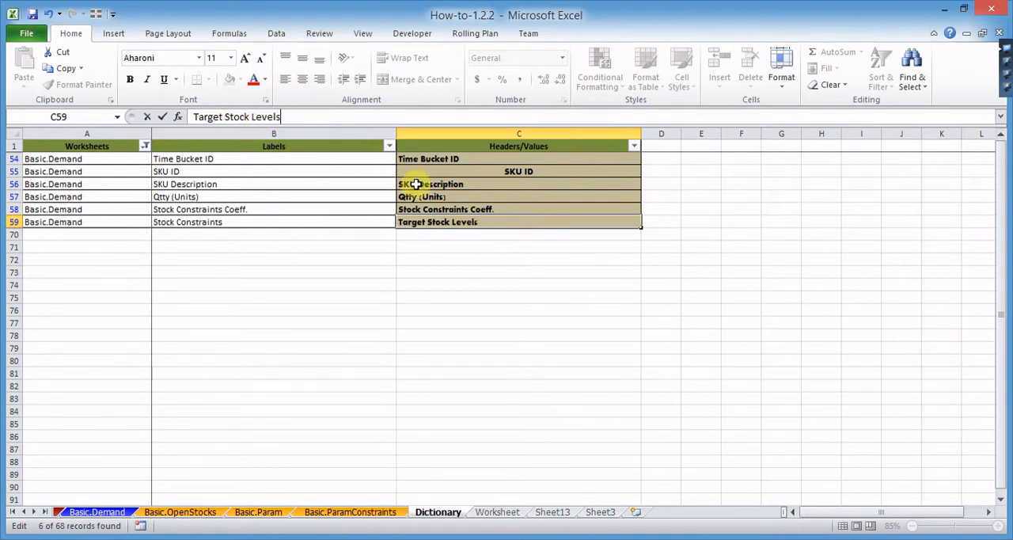
click(447, 209)
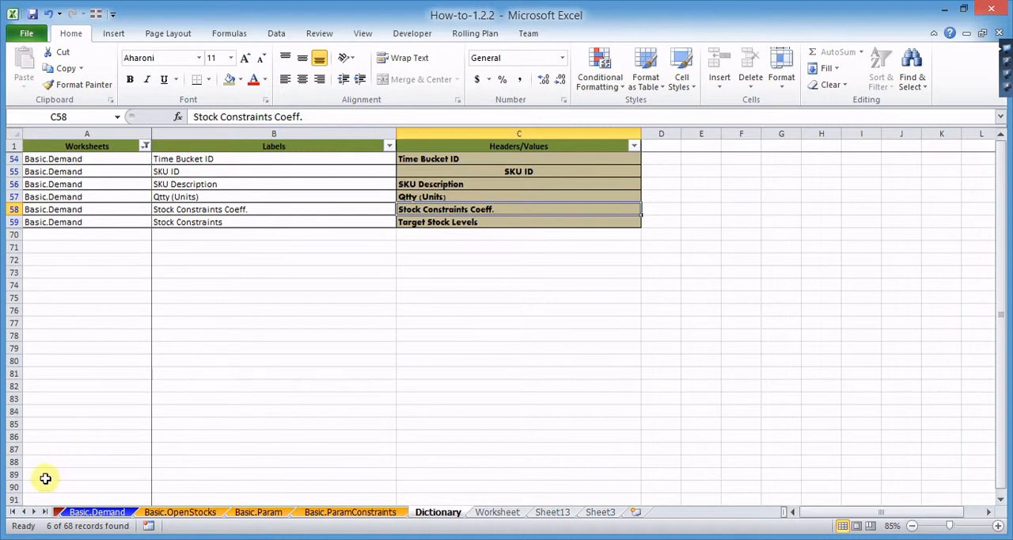
- Rebuild the Basic.Demand worksheet template with the modified Dictionary headers, cancelling the demand template settings
click(13, 512)
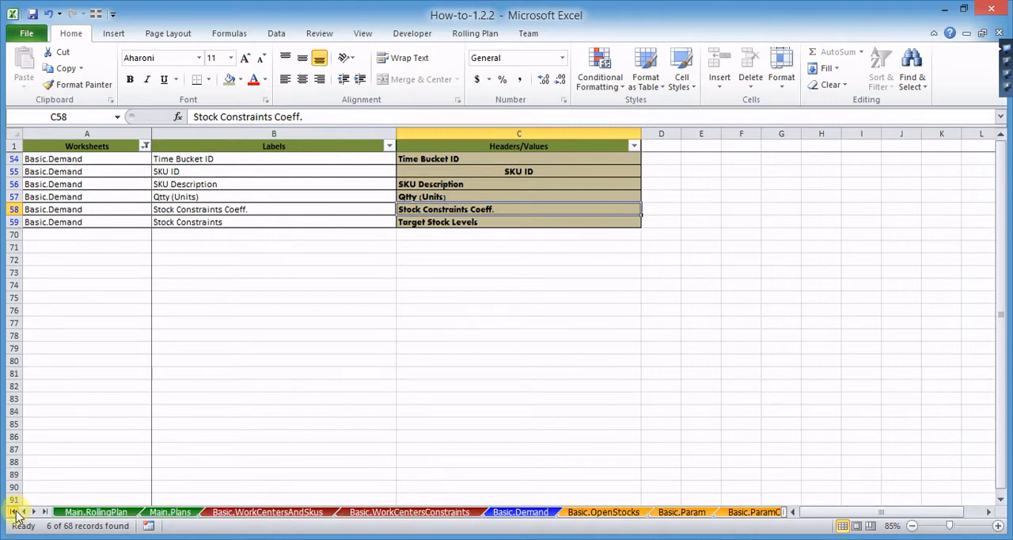
click(509, 513)
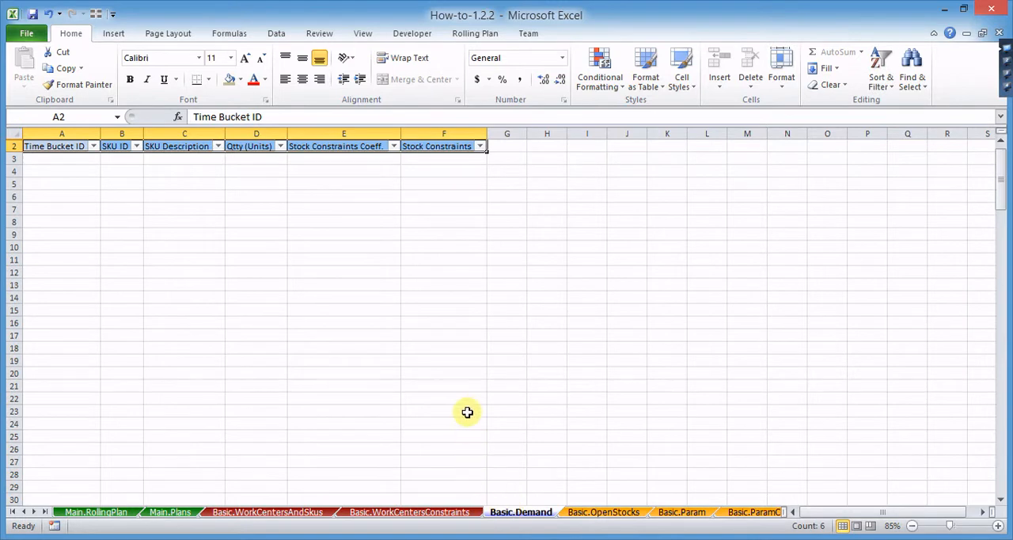
click(461, 37)
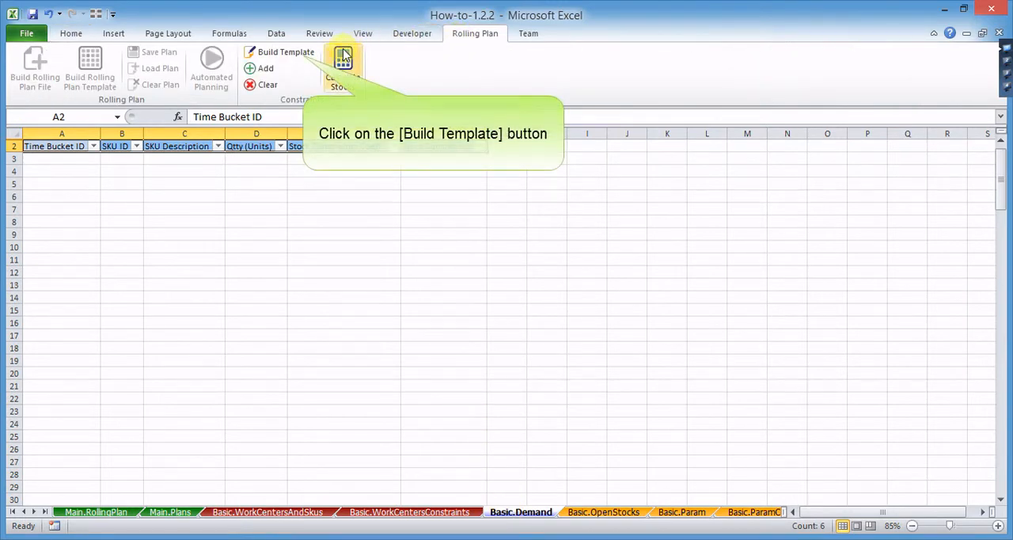
click(286, 55)
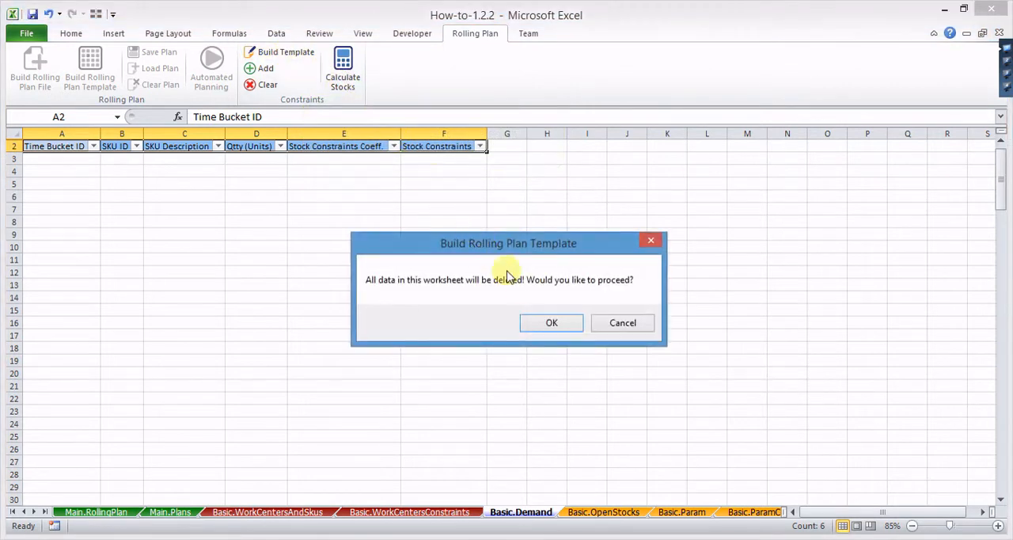
click(552, 323)
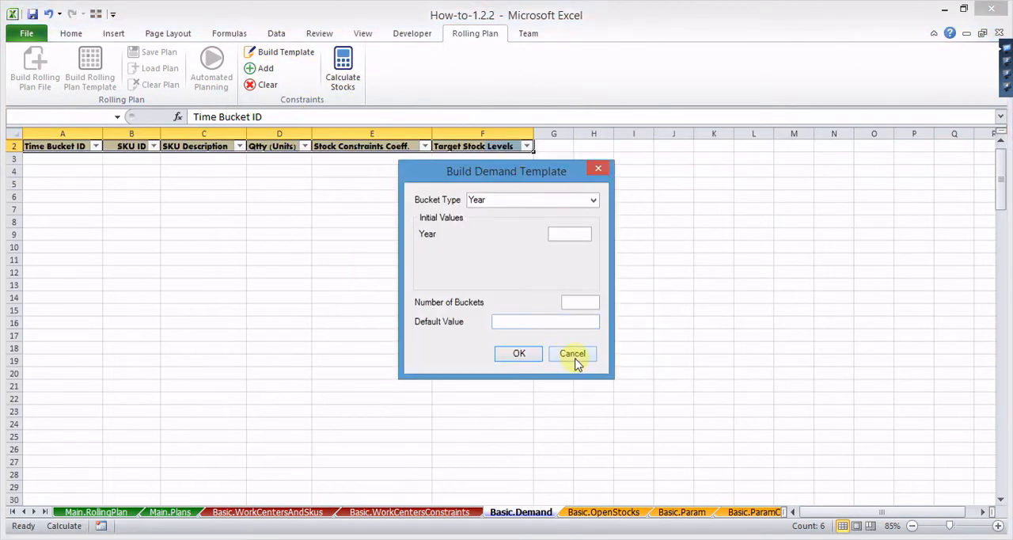
click(575, 354)
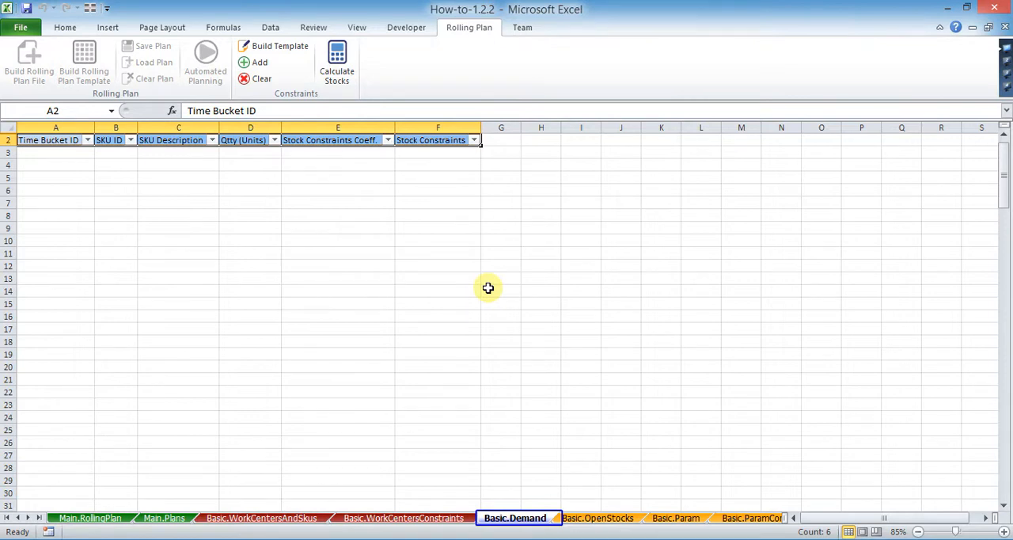
click(268, 519)
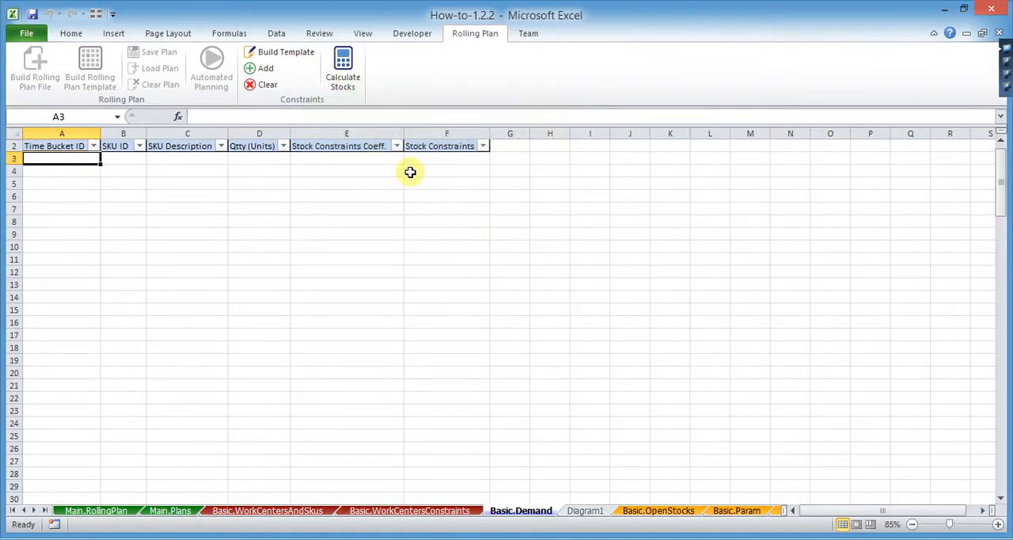
- Start a new Basic.Demand template build with bucket type Month and initial values of year 2014 and month 1
click(286, 52)
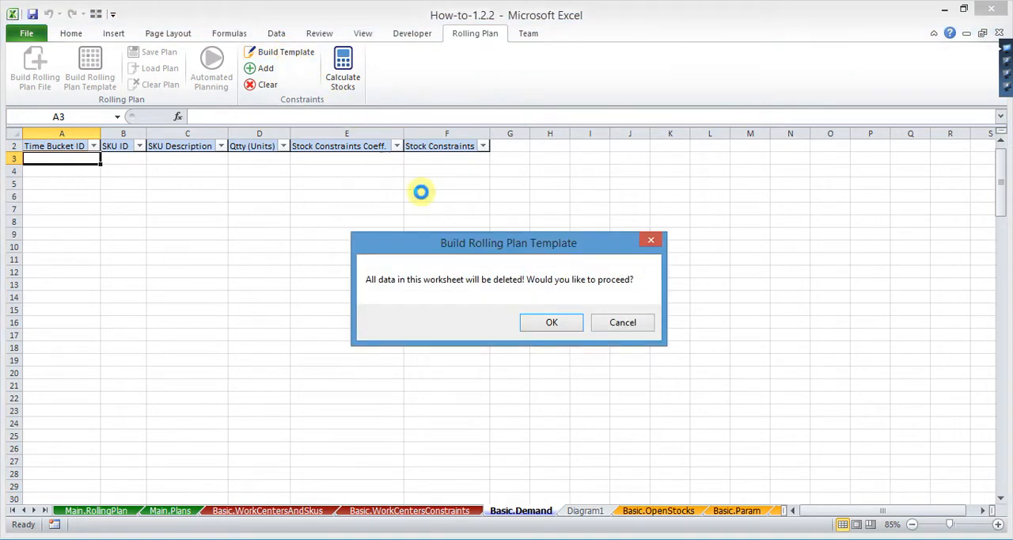
click(544, 318)
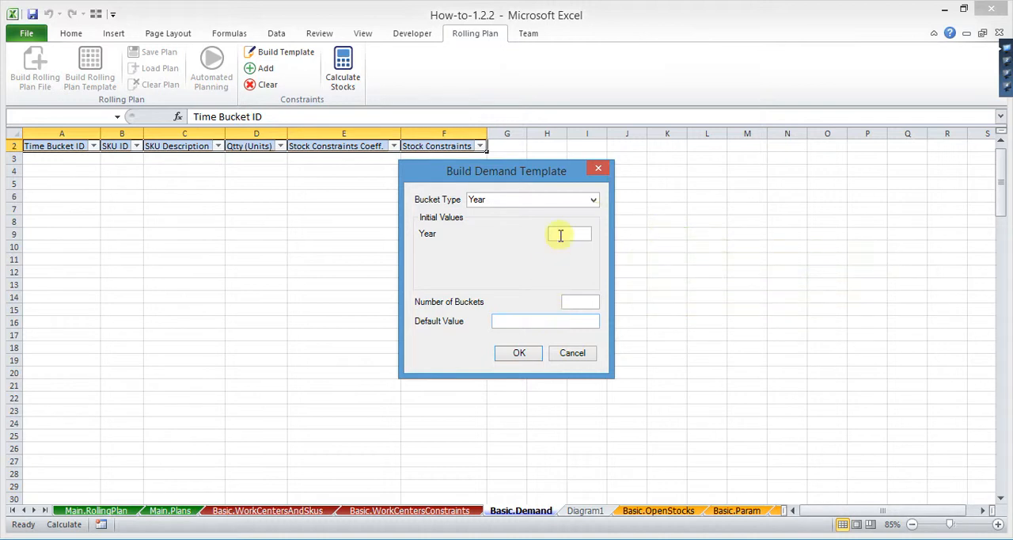
click(594, 201)
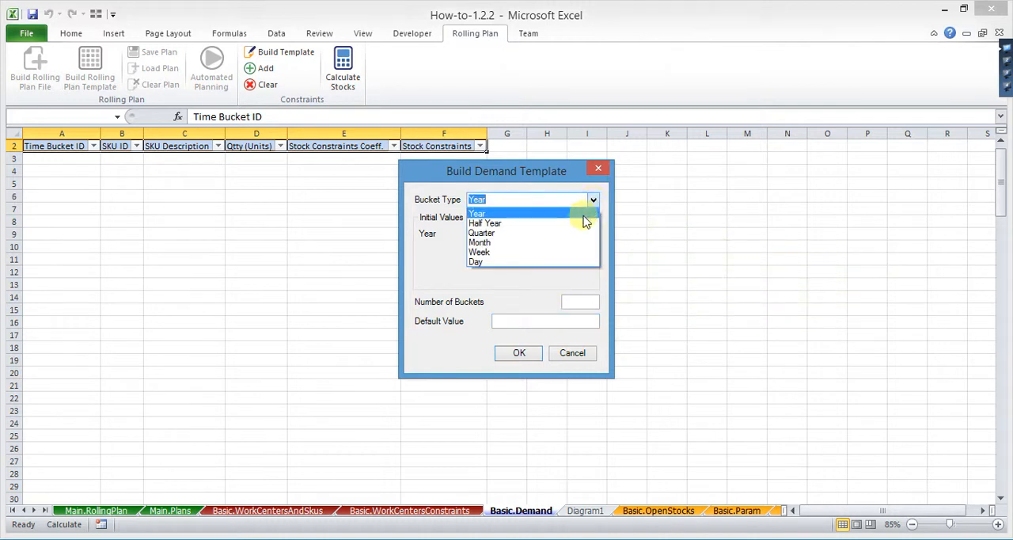
click(581, 244)
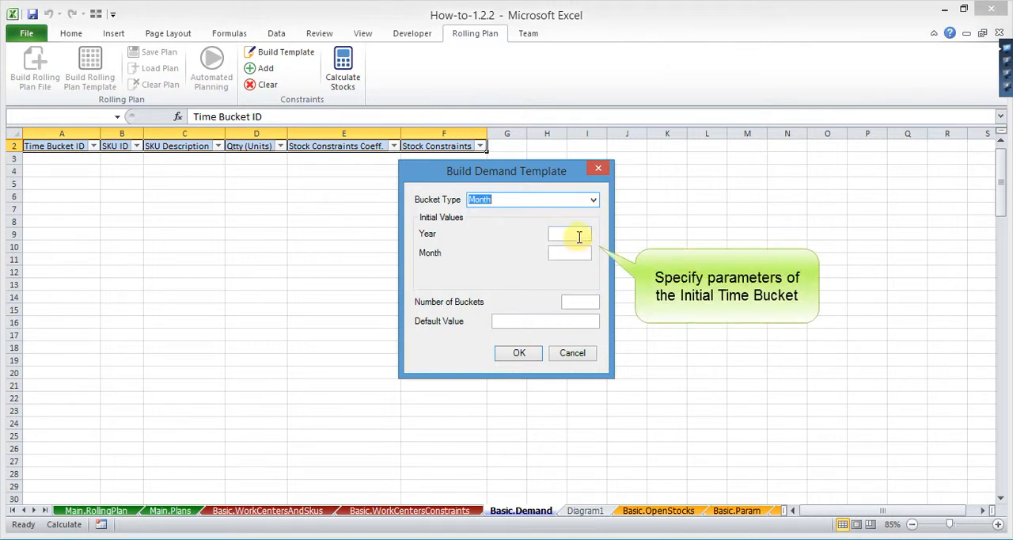
click(577, 234)
text(2014)
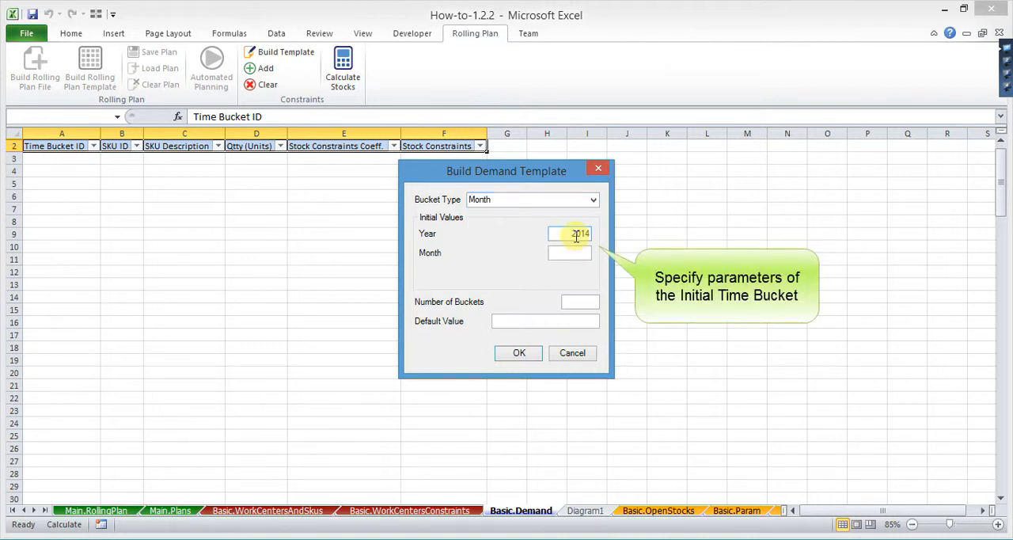
key(Tab)
text(1)
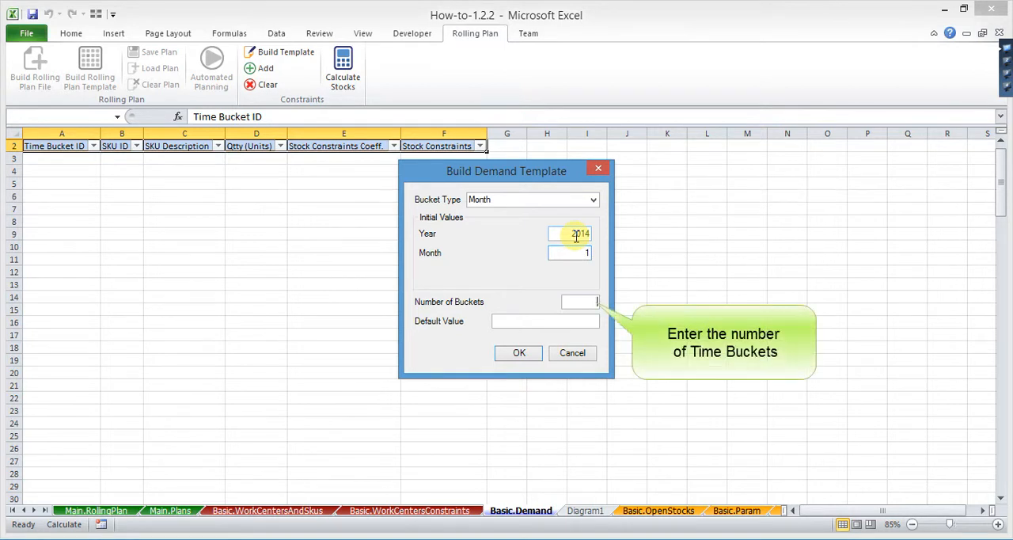
text(6)
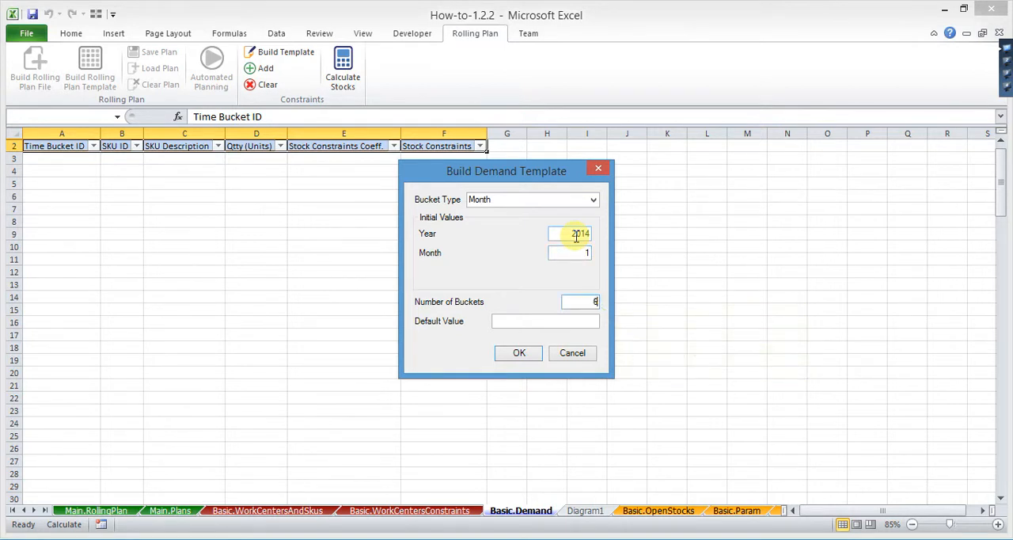
- Set the number of buckets to 6 and the default value to 1, and build the monthly demand template
key(Tab)
text(1)
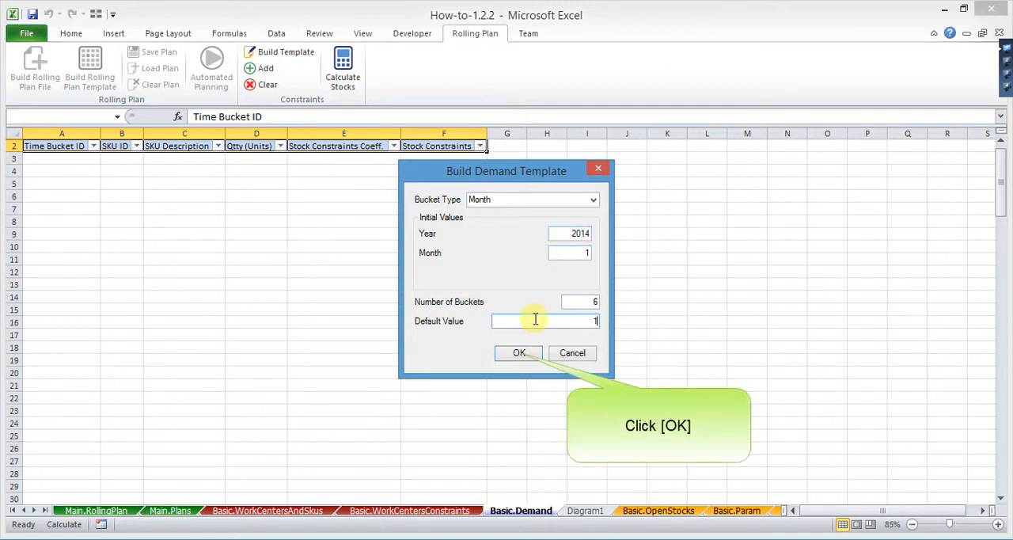
click(524, 354)
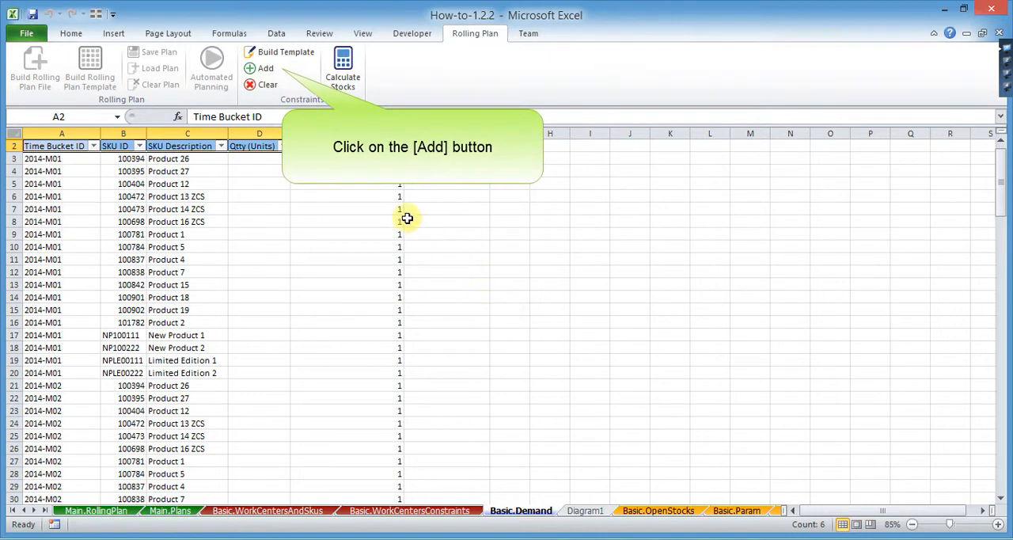
- Add demand with bucket type Quarter, year 2014, quarter 1, 2 buckets and default value .33, and check the Time Bucket ID filter list
click(266, 70)
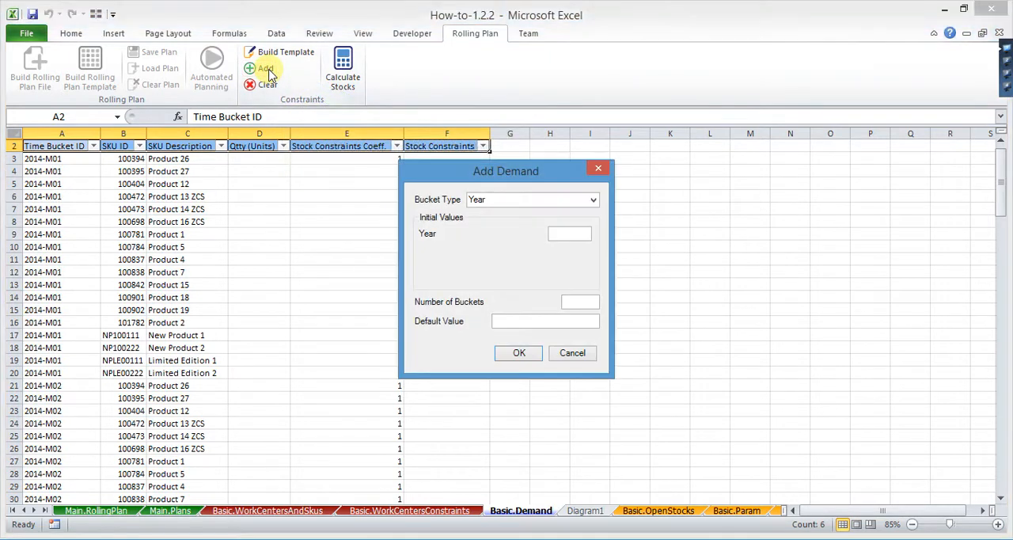
click(593, 200)
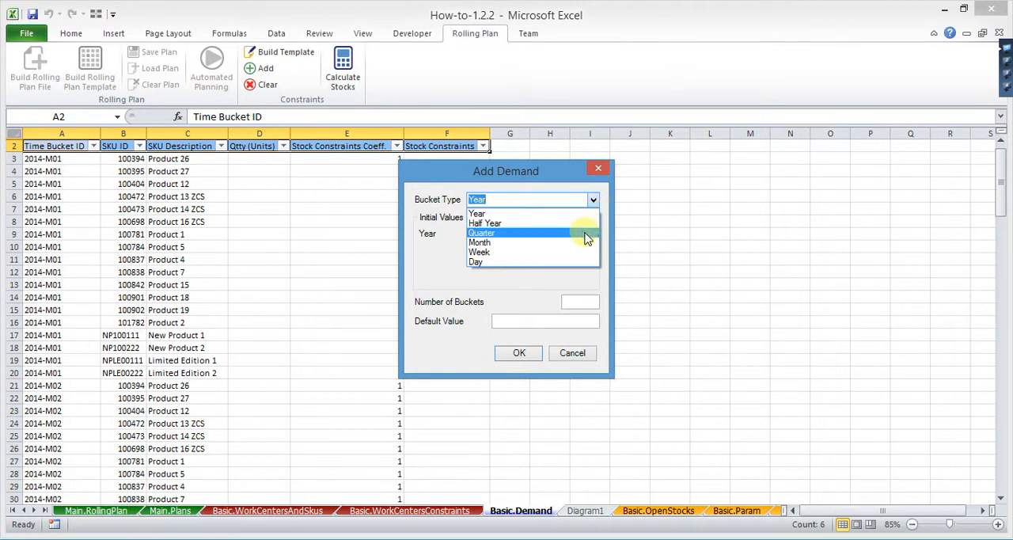
click(586, 232)
click(582, 233)
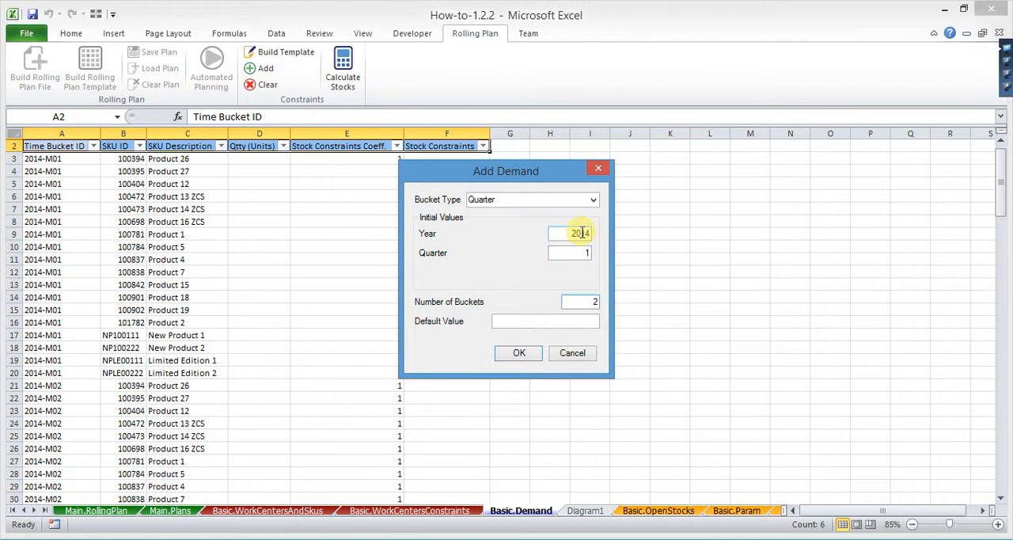
key(Tab)
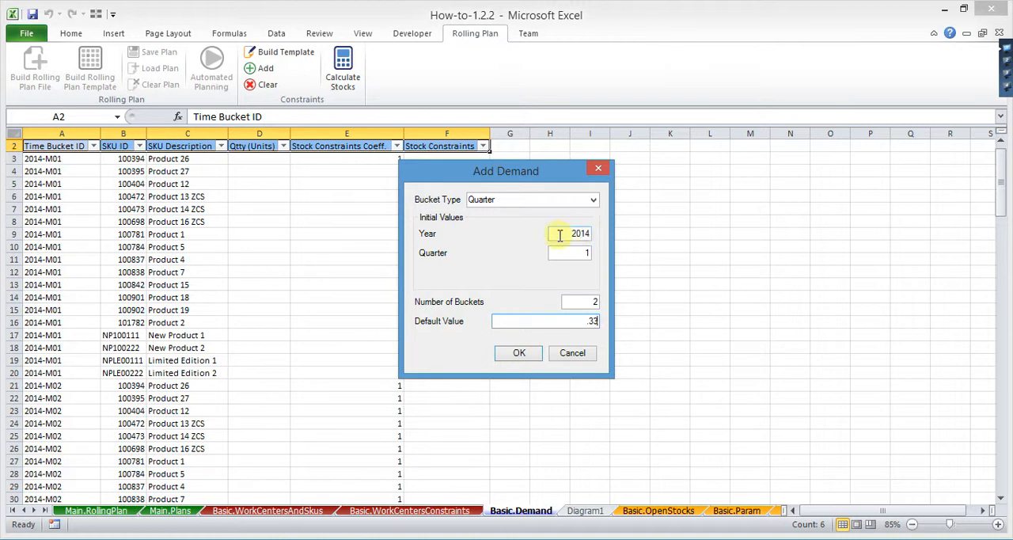
click(524, 355)
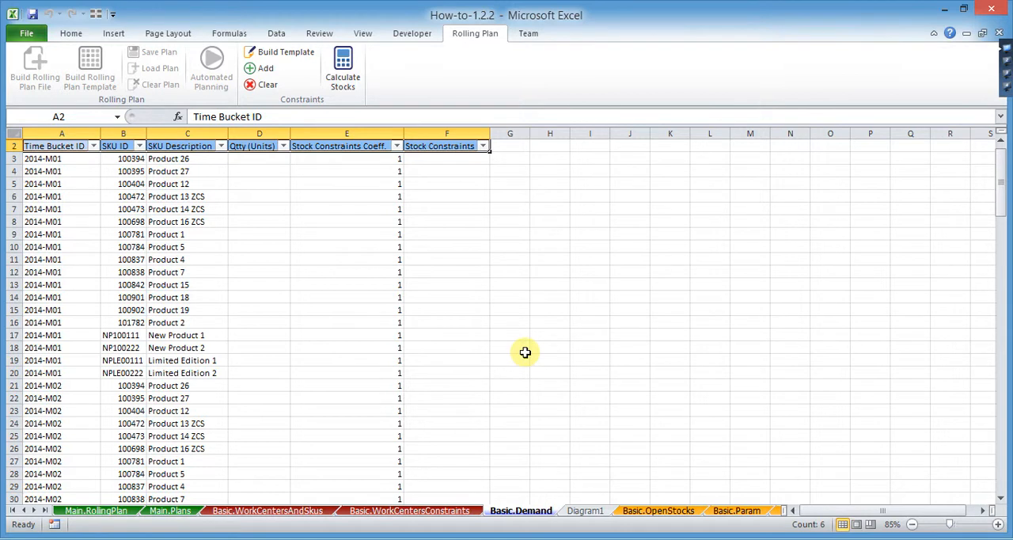
click(93, 147)
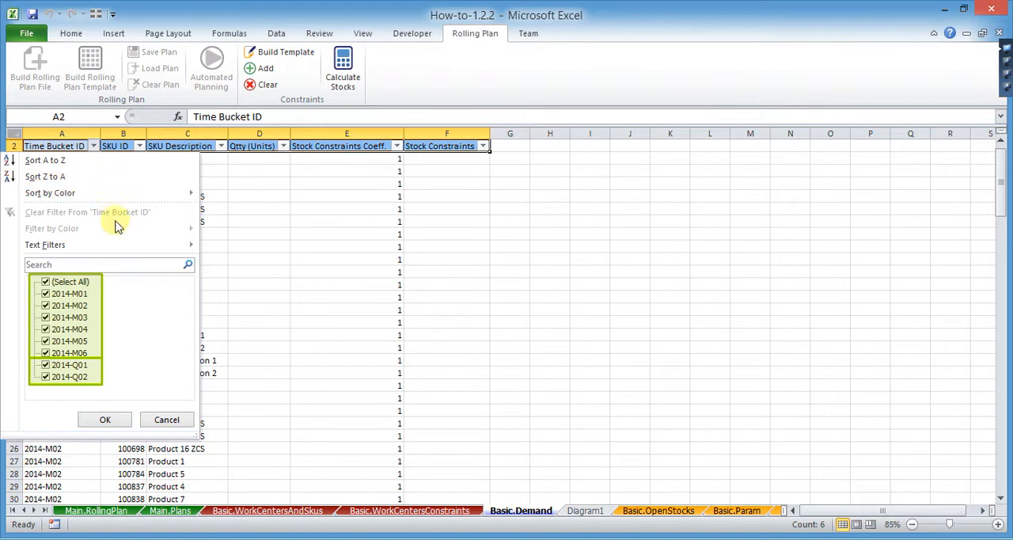
click(176, 421)
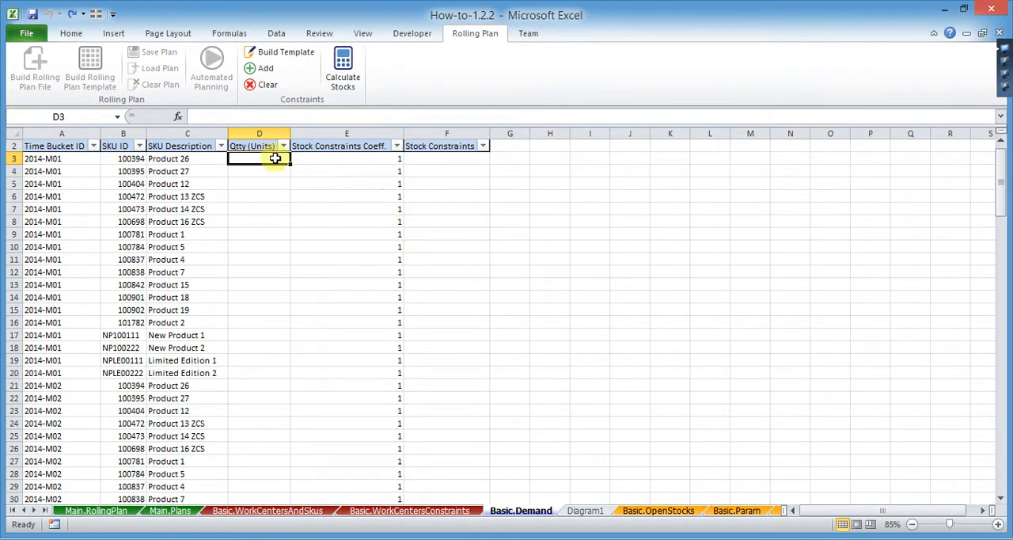
- Enter the 2014-M01 quantities 1198, 1745 and 9638 for Product 26, Product 27 and Product 12 in D3:D5
text(1)
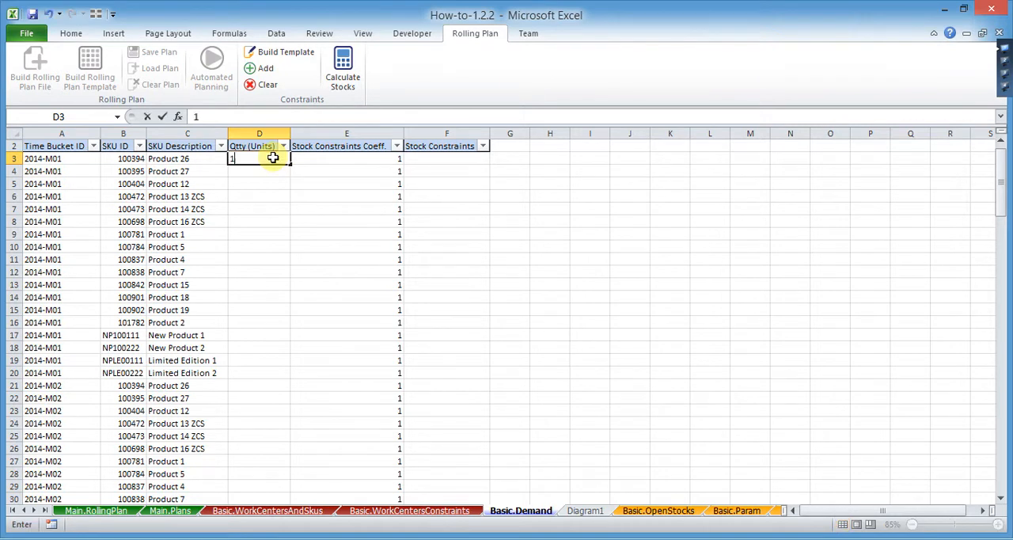
text(198)
key(Return)
text(1)
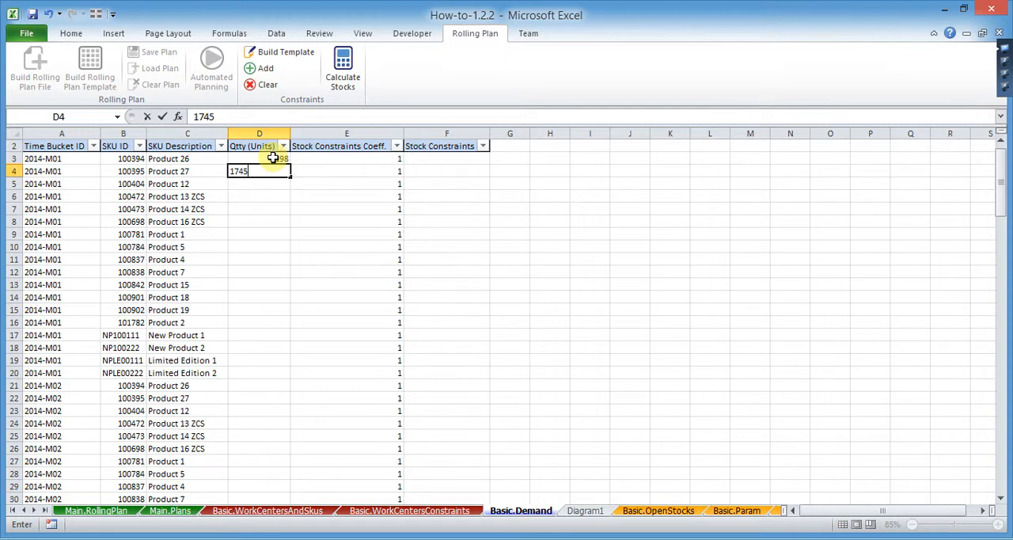
text(745)
key(Return)
text(9638)
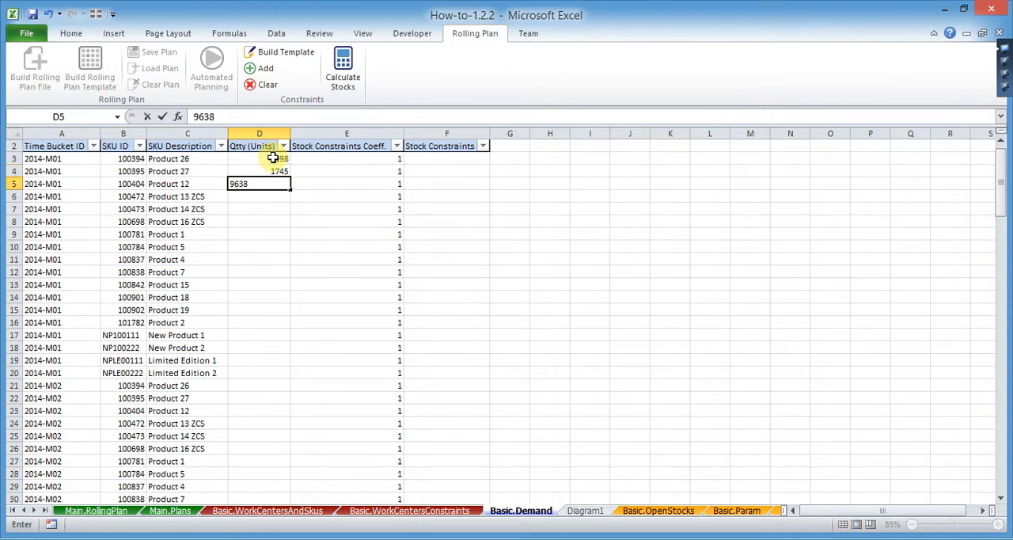
key(Return)
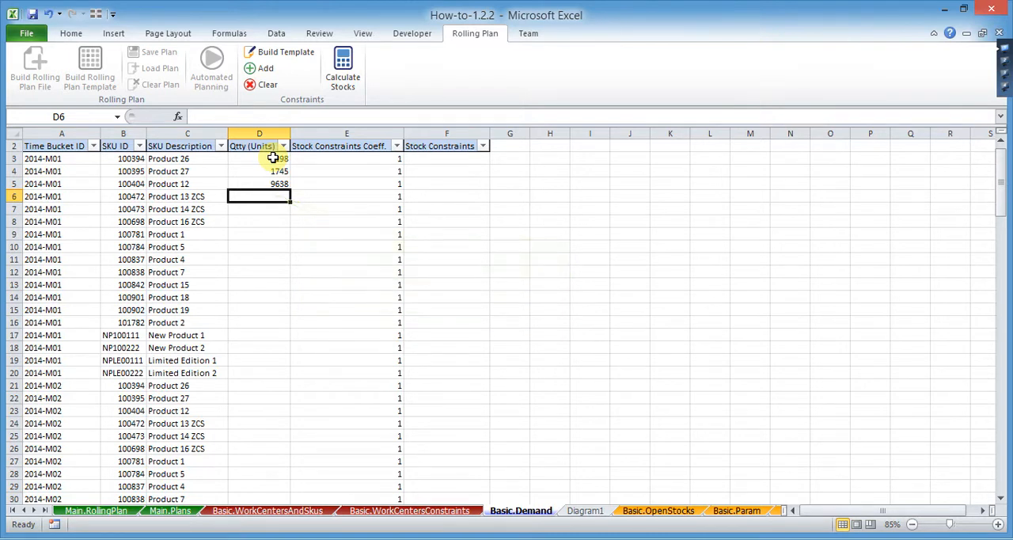
- Copy the remaining 2014-M01 forecast quantities D10:D24 from the Diagram1 sheet and paste them as values from D6 in Basic.Demand
click(585, 511)
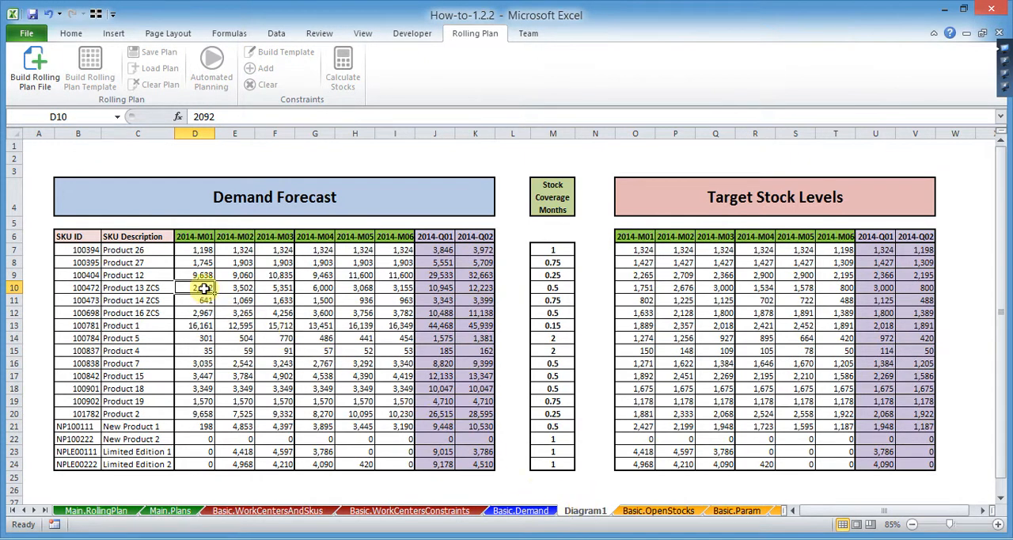
drag(201, 288, 204, 461)
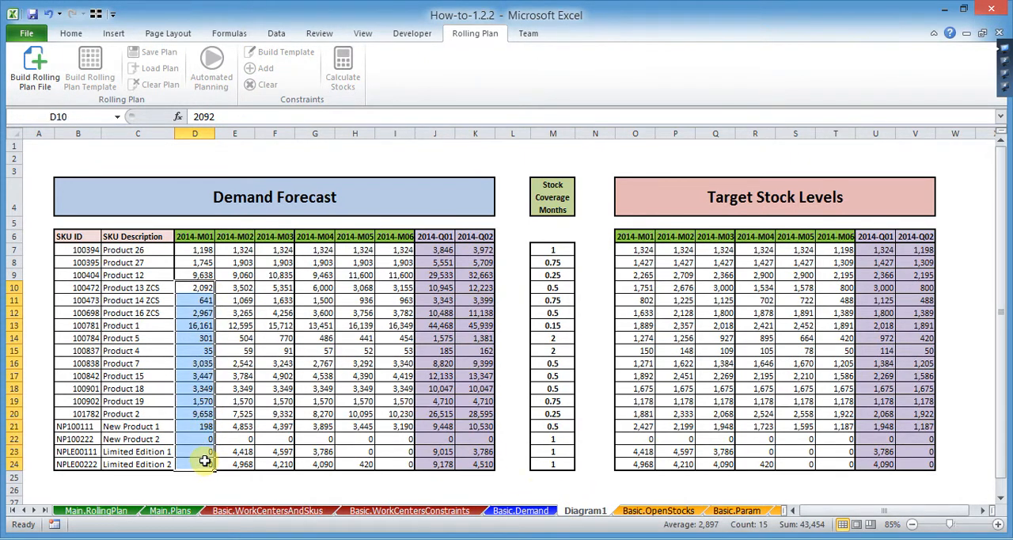
key(ctrl+c)
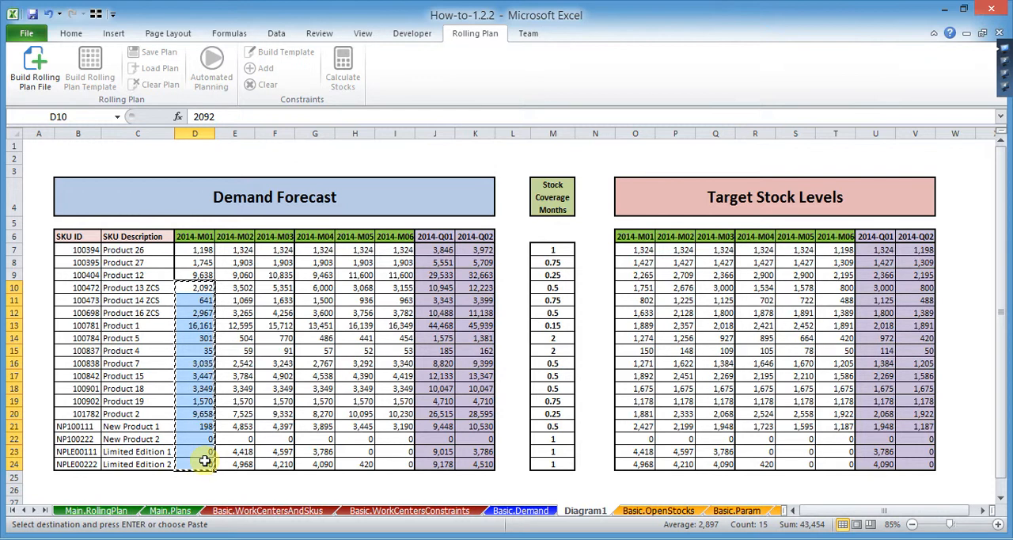
click(494, 510)
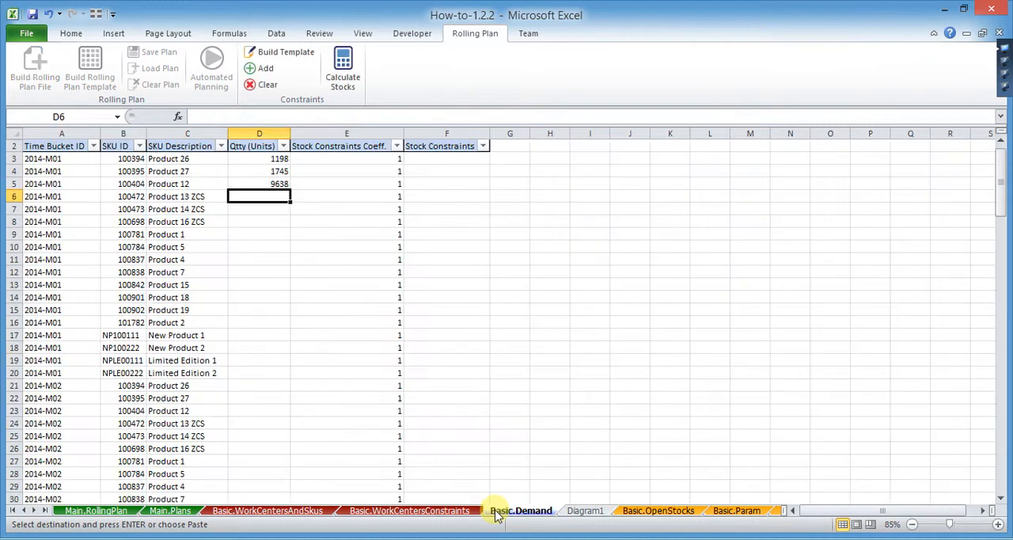
right_click(261, 198)
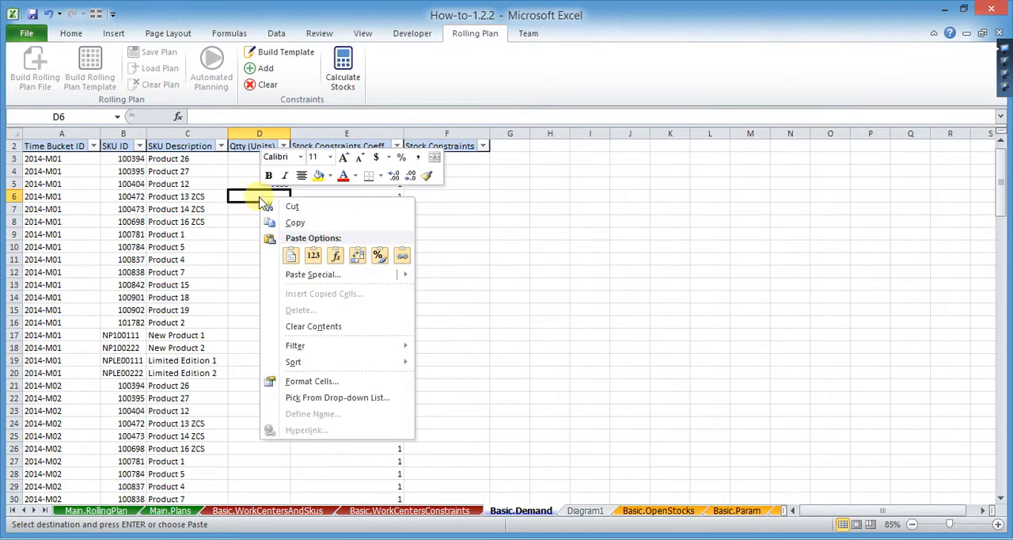
click(317, 257)
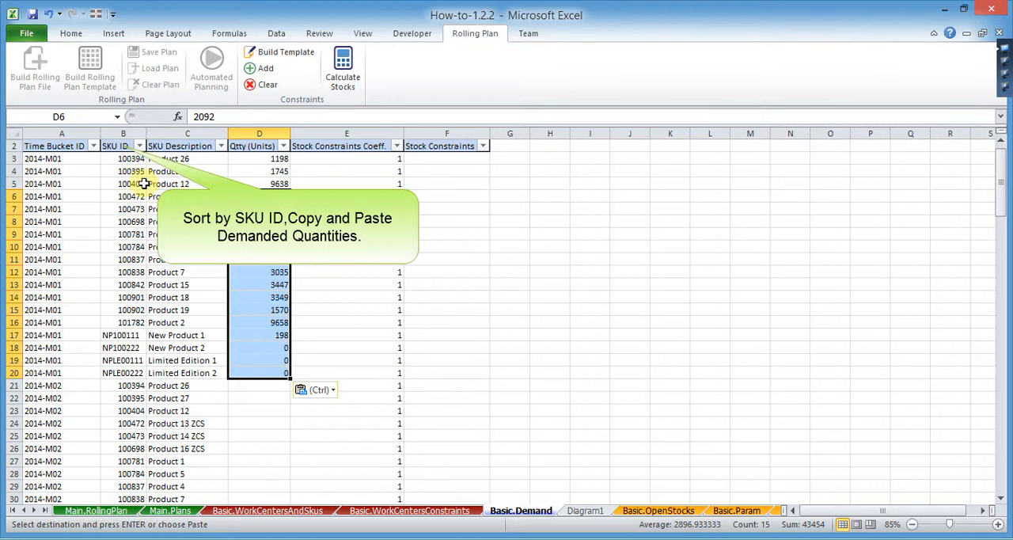
- Sort all Basic.Demand data rows from row 3 down by column B smallest to largest, then by column A from A to Z
drag(64, 158, 439, 162)
key(ctrl+shift+Down)
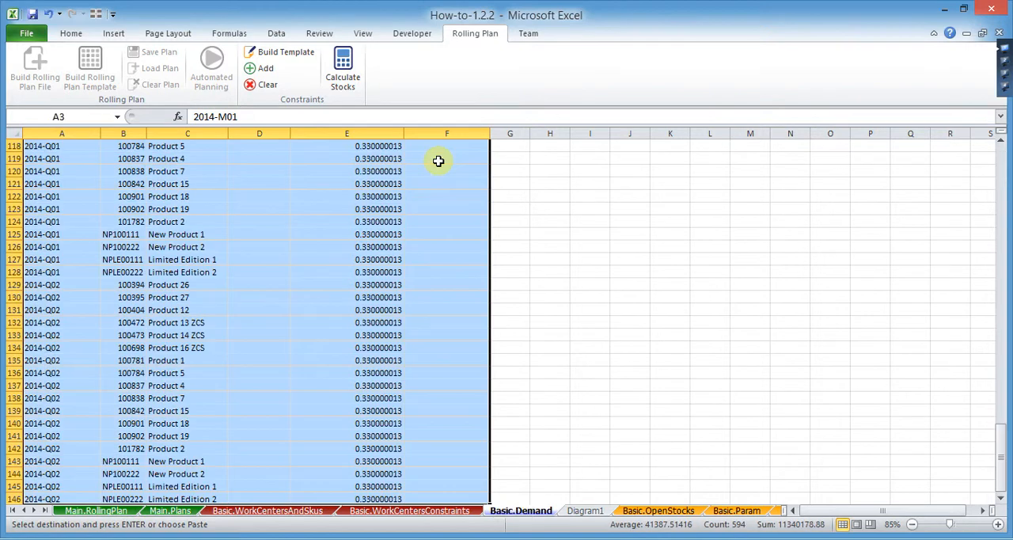
right_click(313, 332)
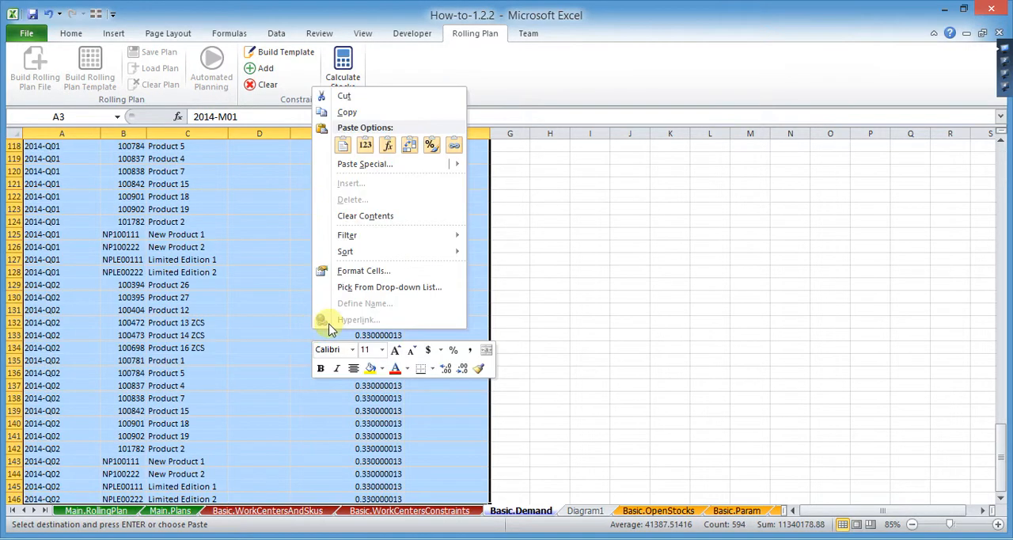
mouse_move(373, 251)
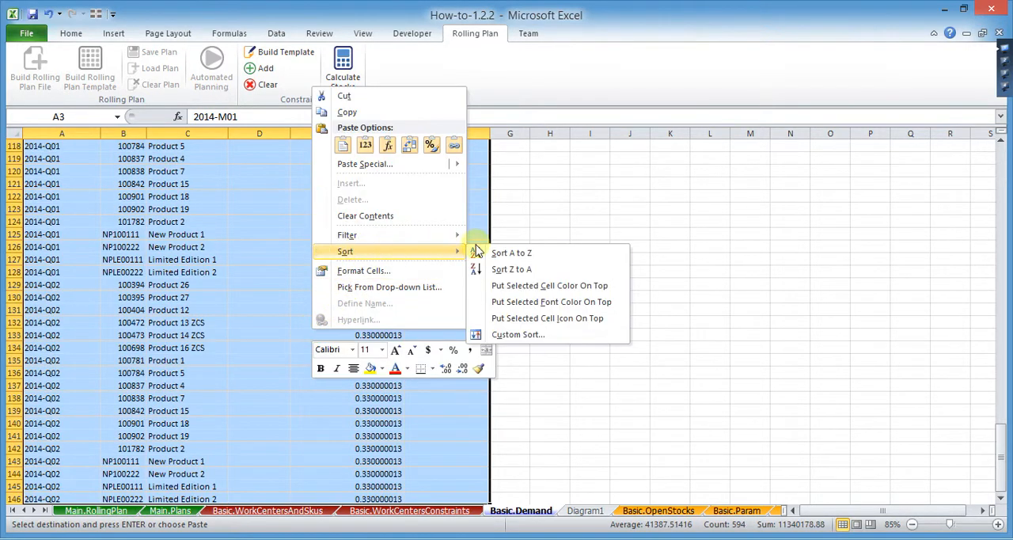
click(528, 334)
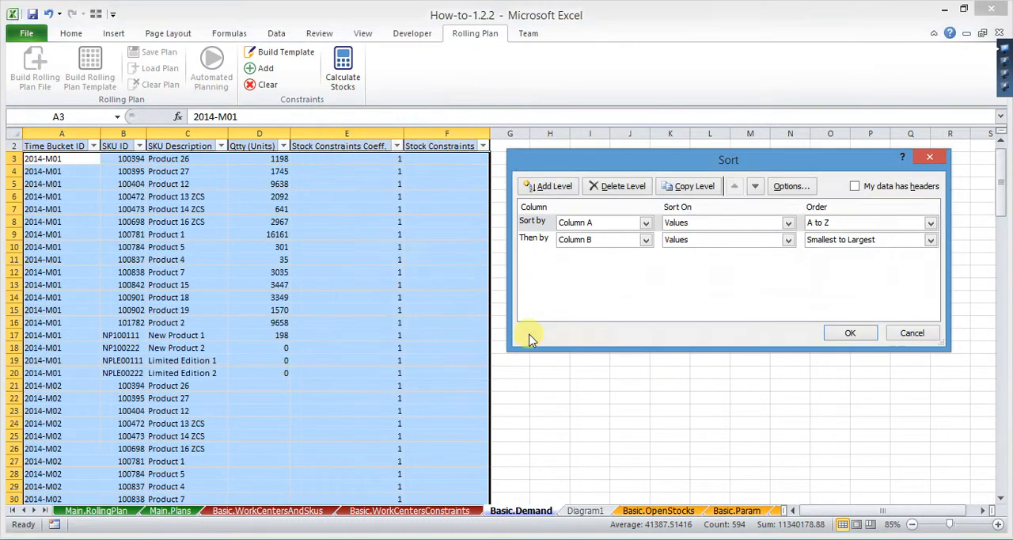
click(542, 239)
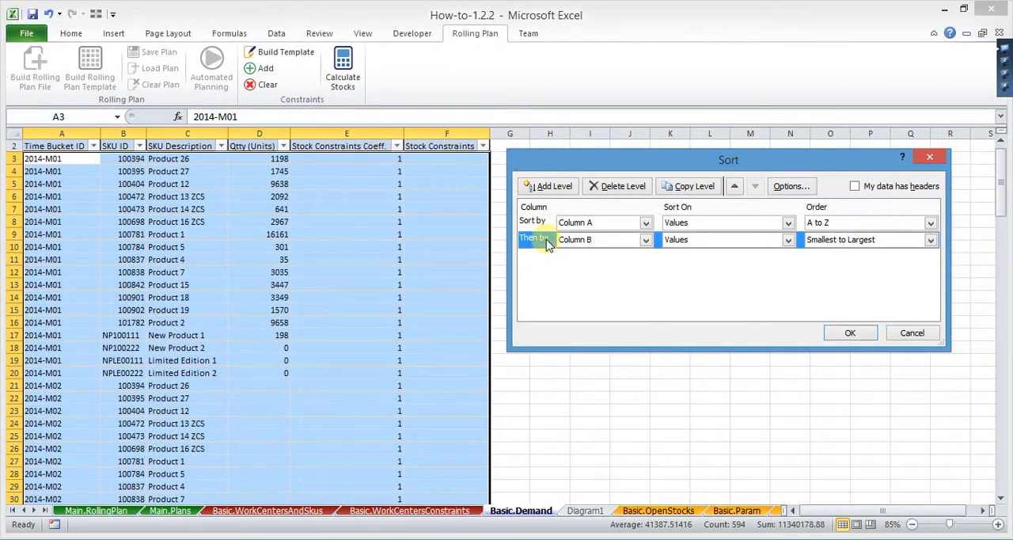
click(734, 186)
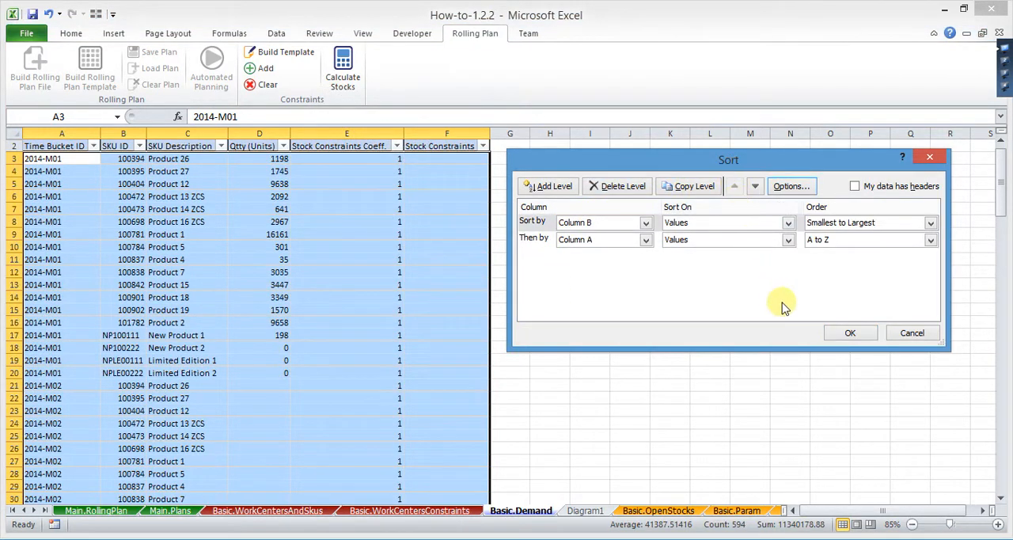
click(847, 333)
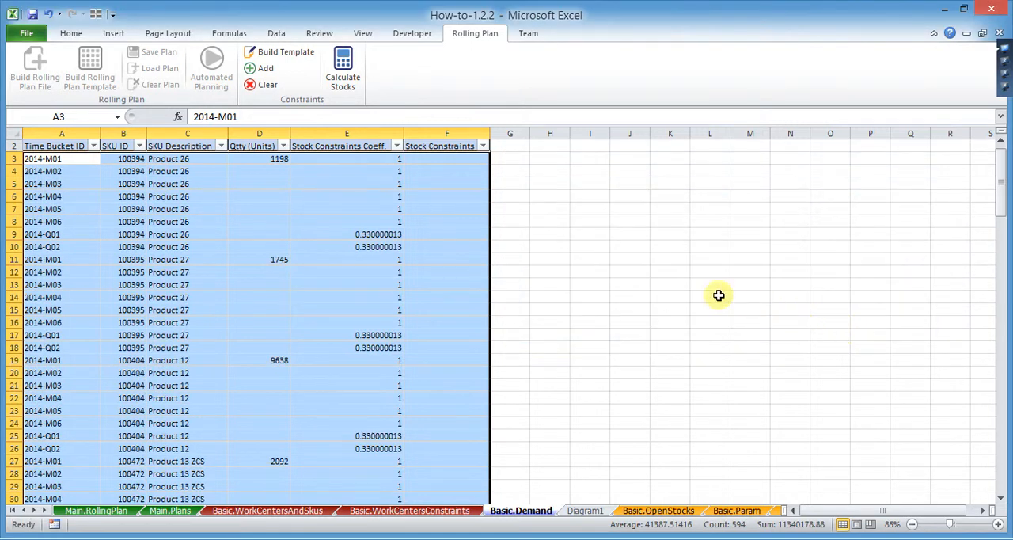
- Copy Product 26's forecast quantities E7:K7 from Diagram1 and paste them as transposed values from D4 in Basic.Demand
click(276, 171)
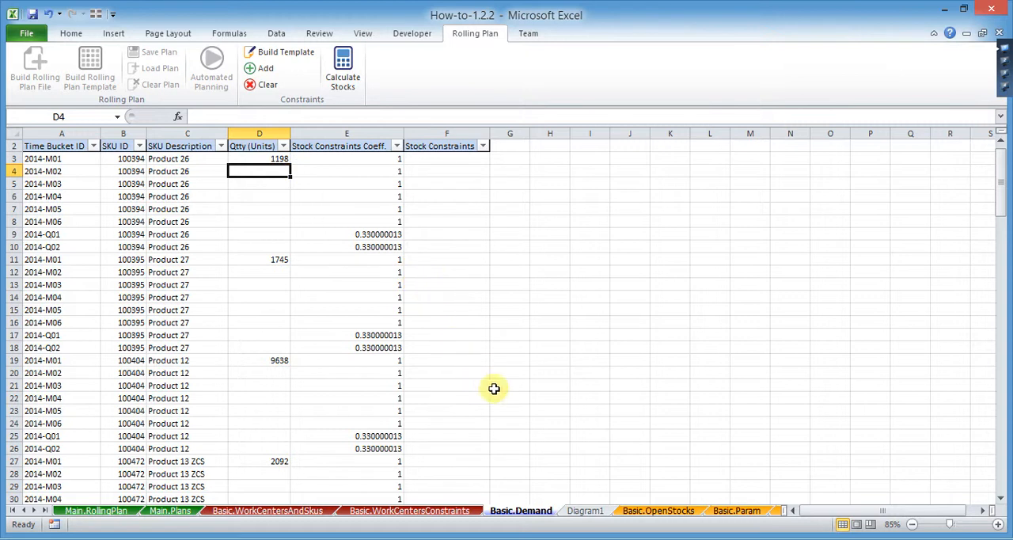
click(586, 510)
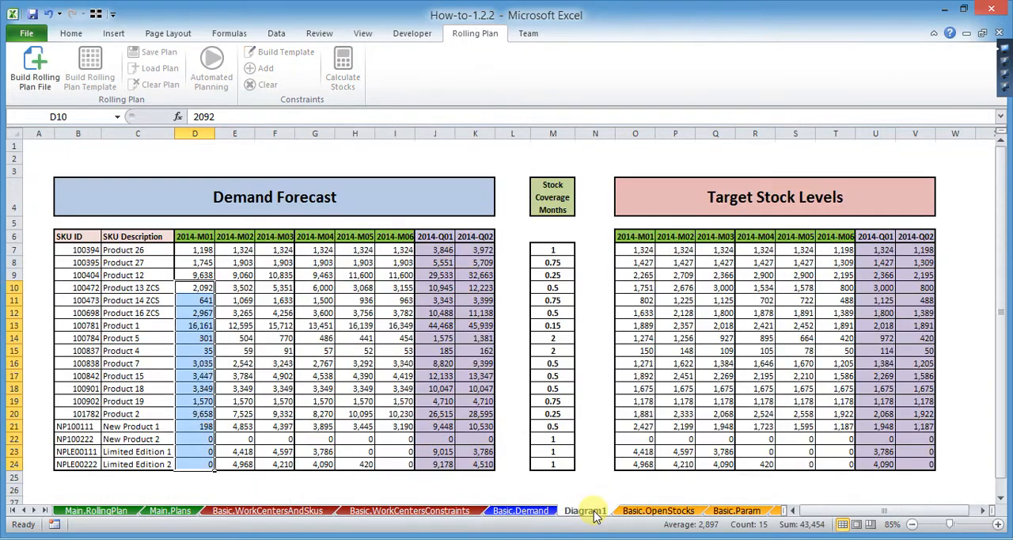
drag(241, 249, 471, 247)
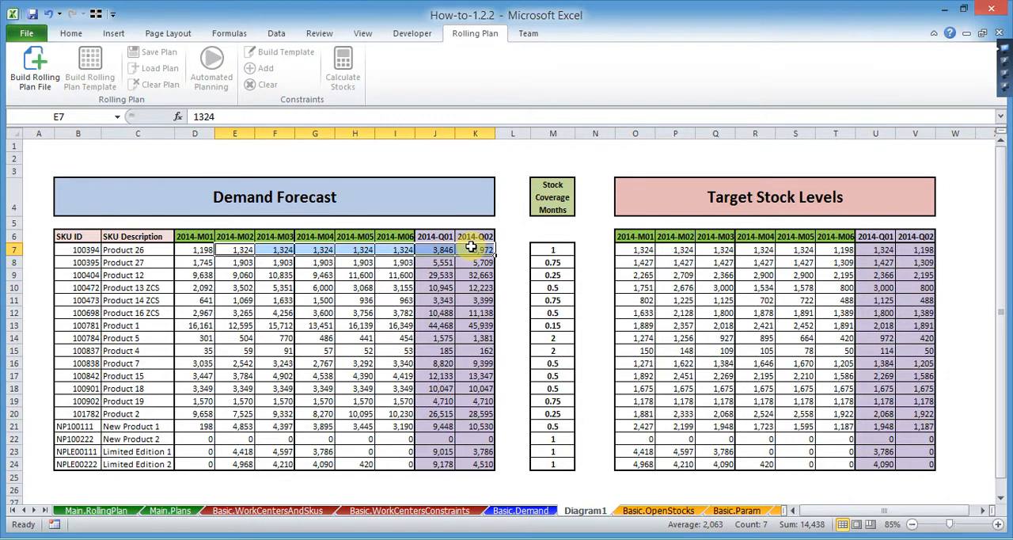
key(ctrl+c)
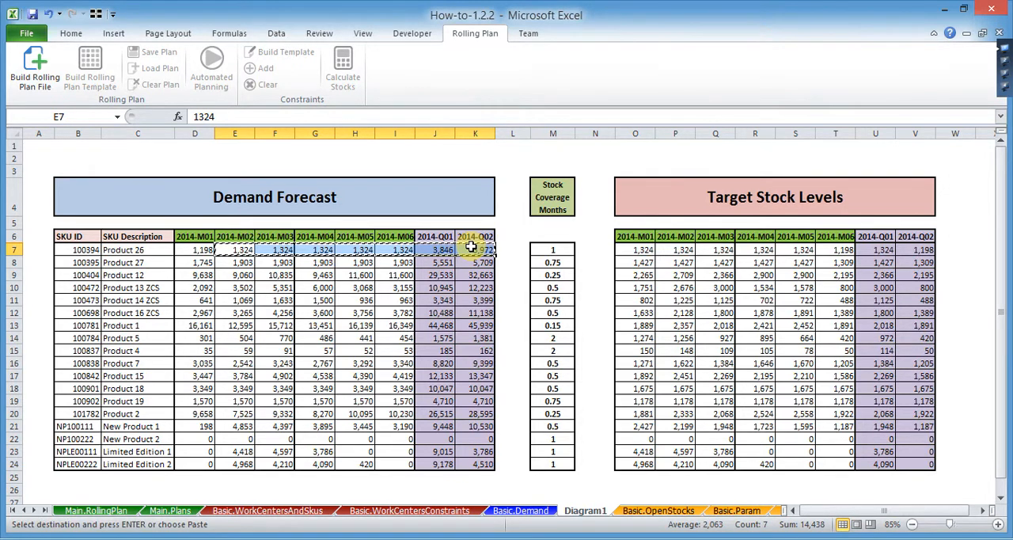
click(518, 510)
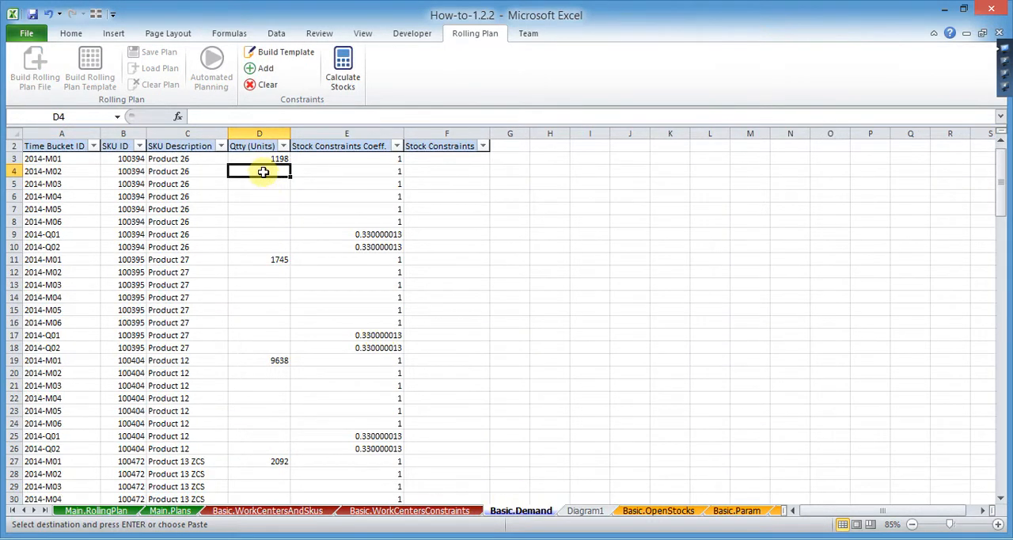
key(ctrl+alt+v)
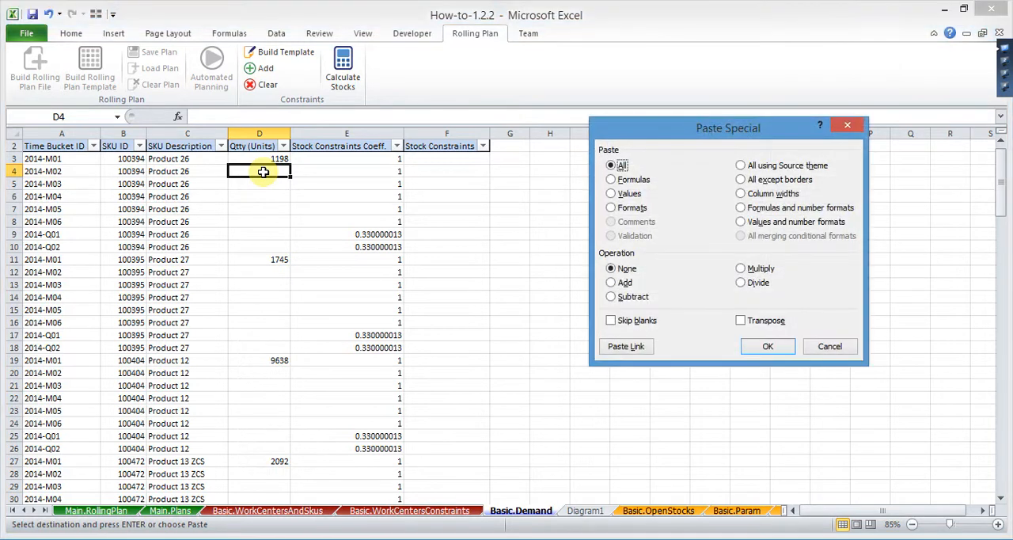
click(611, 194)
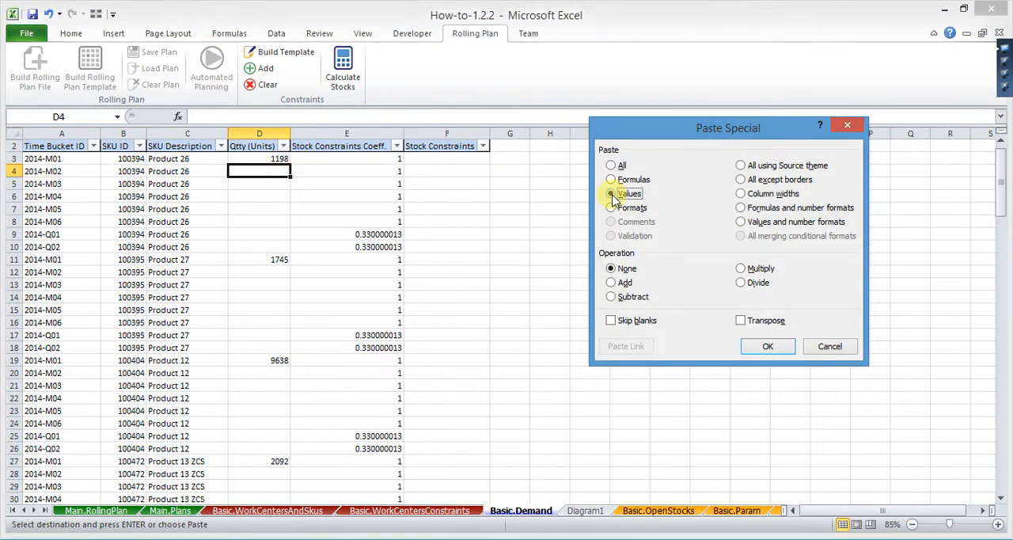
click(741, 319)
click(767, 346)
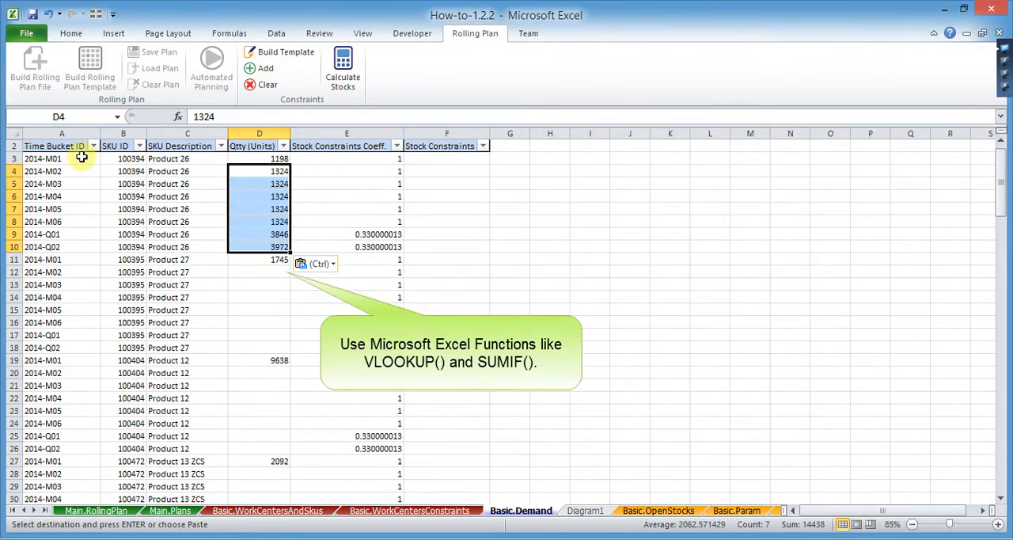
- Sort all Basic.Demand data rows from row 3 down by column A from A to Z, then by column B smallest to largest
drag(79, 158, 444, 163)
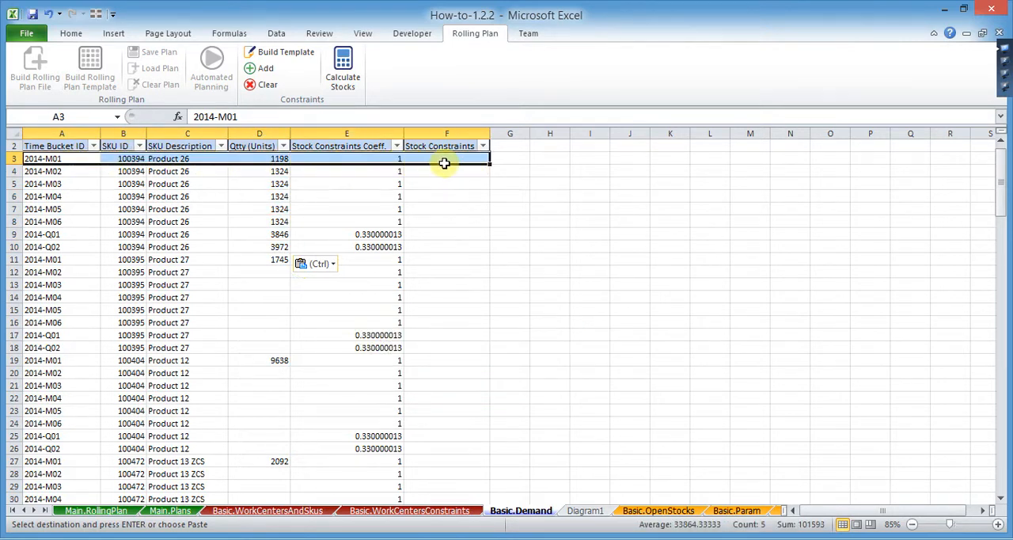
key(ctrl+shift+Down)
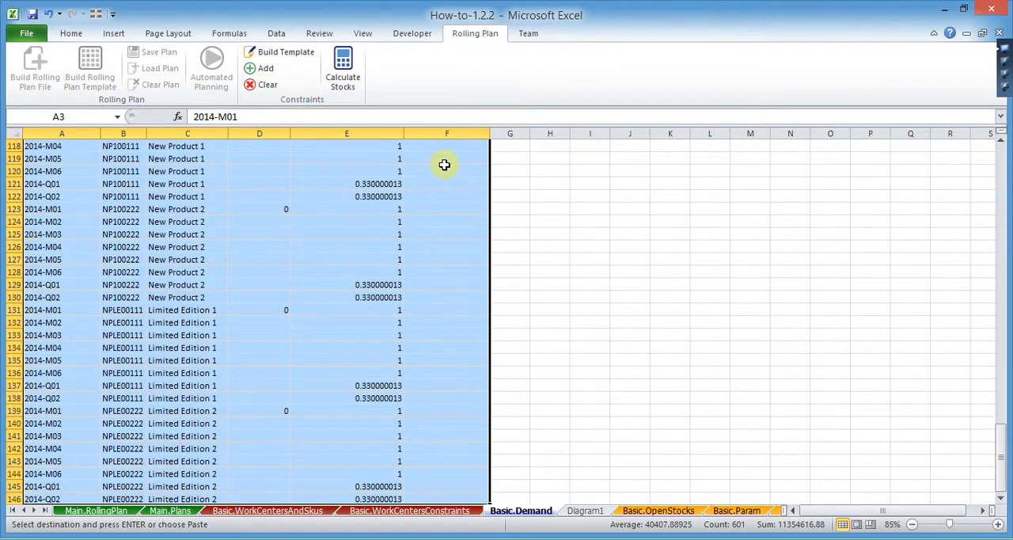
right_click(288, 304)
mouse_move(387, 227)
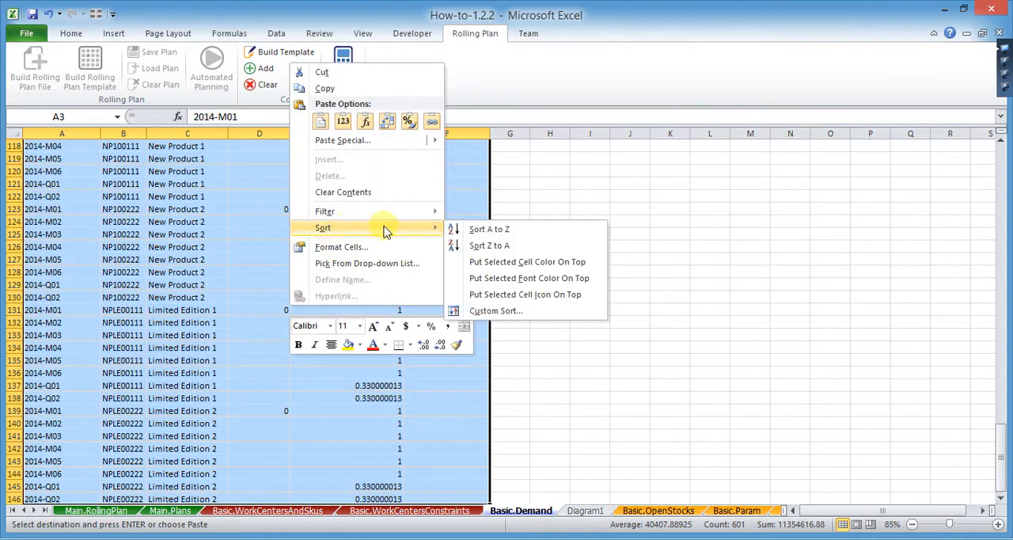
click(484, 310)
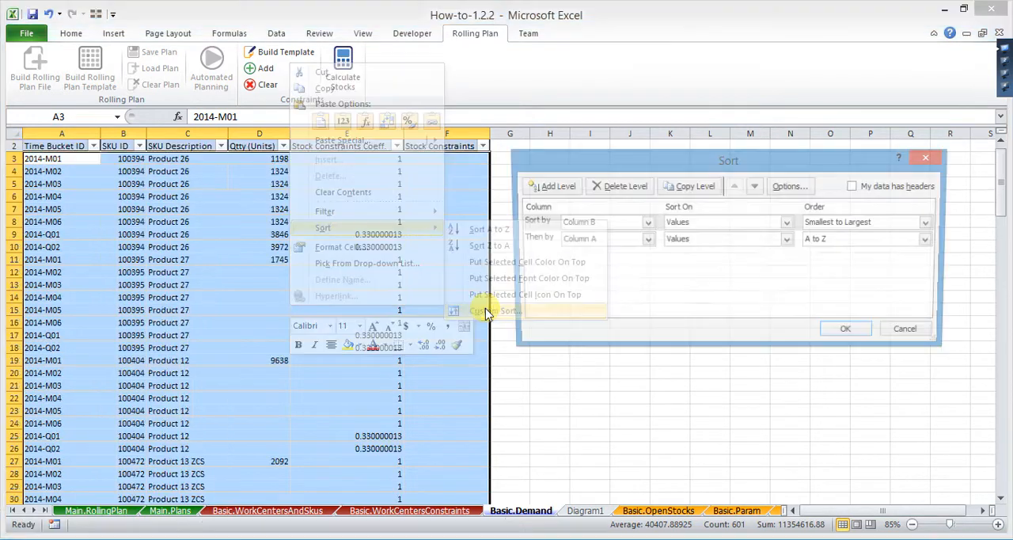
click(534, 239)
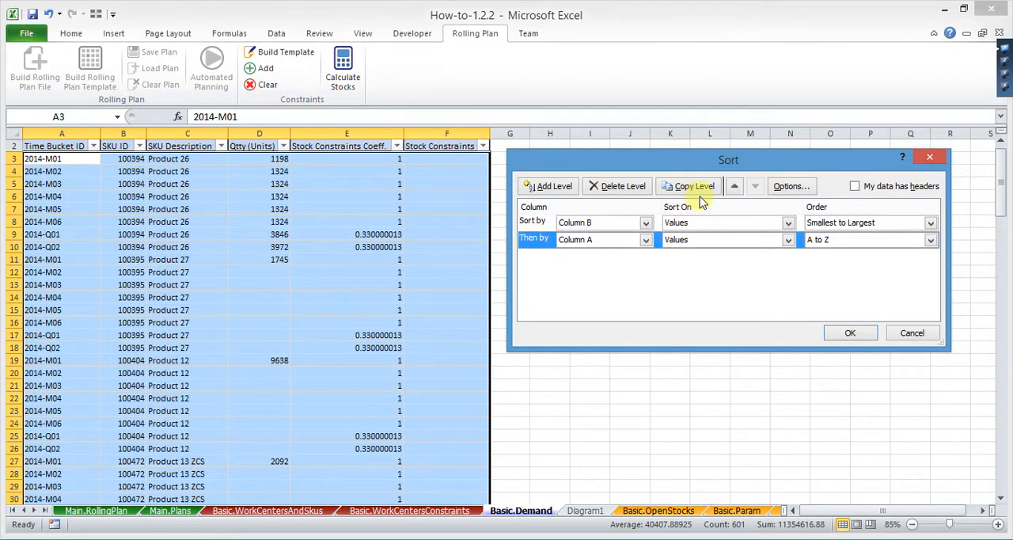
click(735, 187)
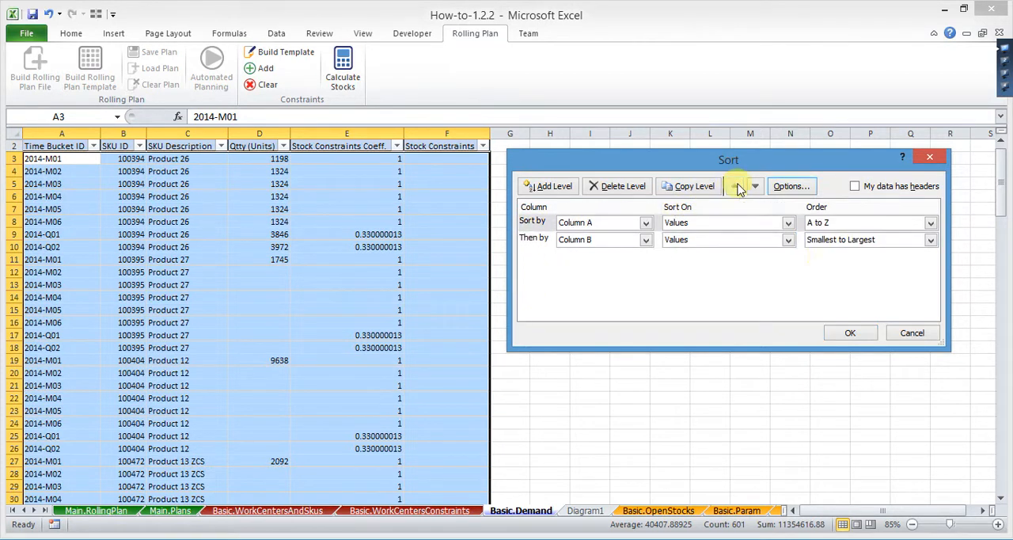
click(850, 332)
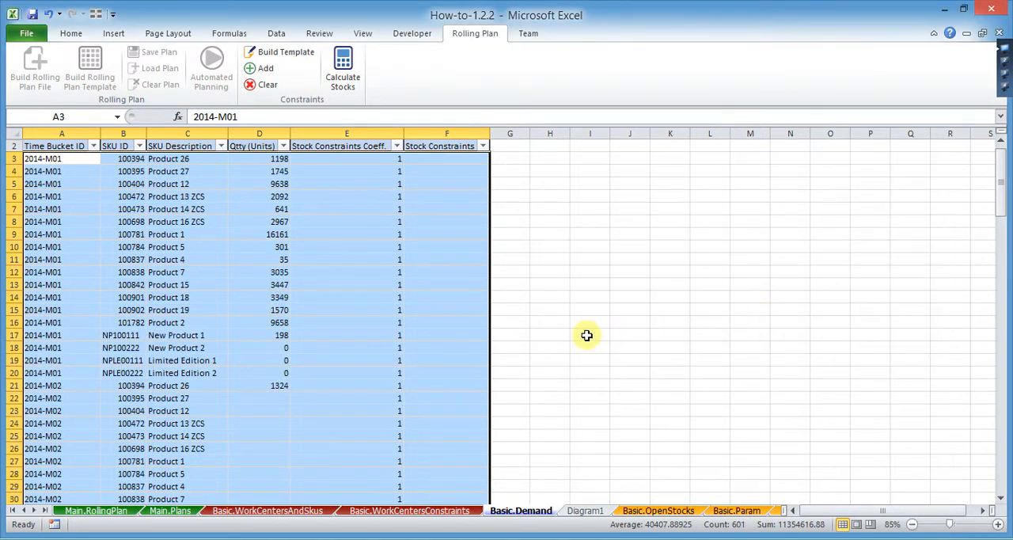
- Start a SUMIF formula in D22 for Product 27's 2014-M02 quantity, using the SKU IDs Diagram1!B7:B24 as the range
scroll(373, 354, down, 2)
scroll(362, 356, down, 1)
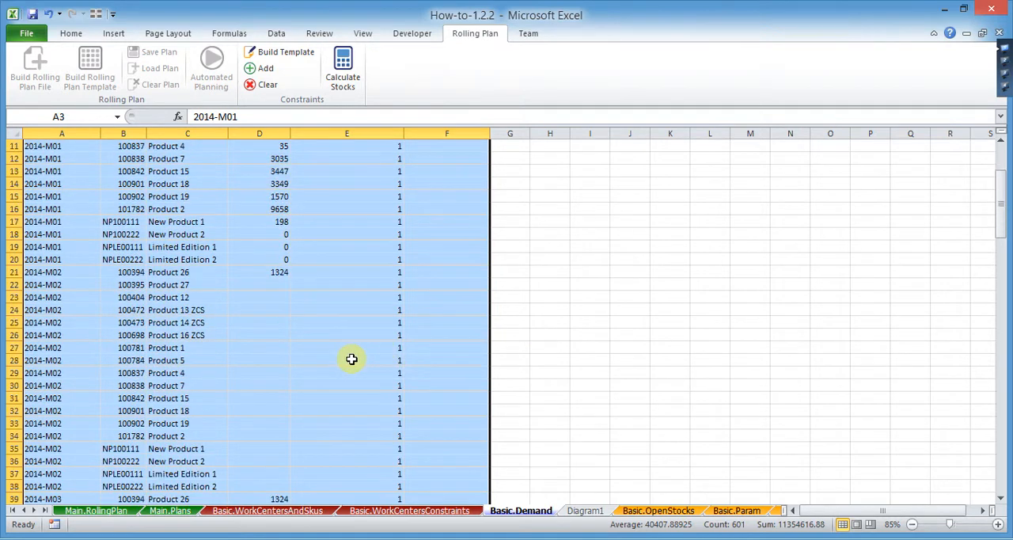
click(274, 286)
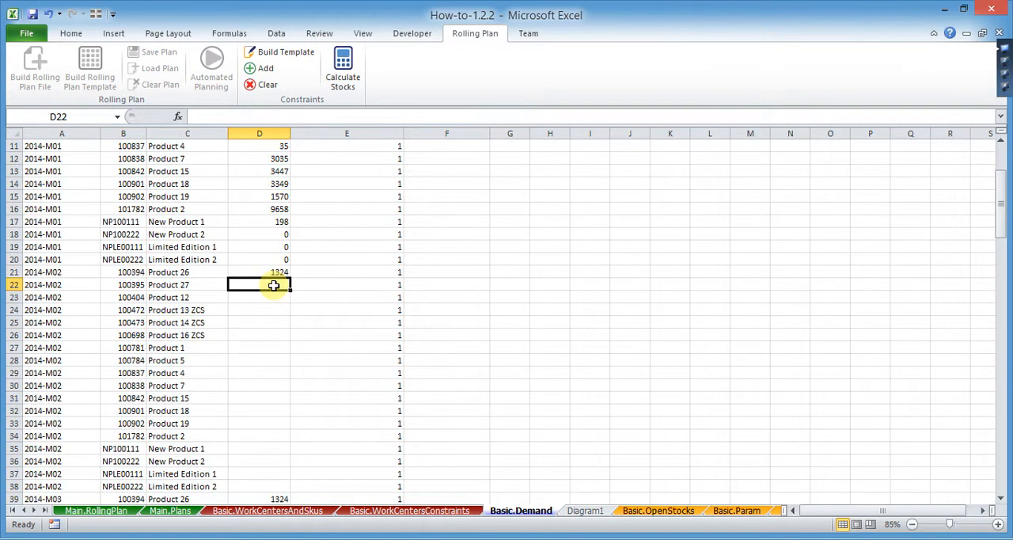
text(=su)
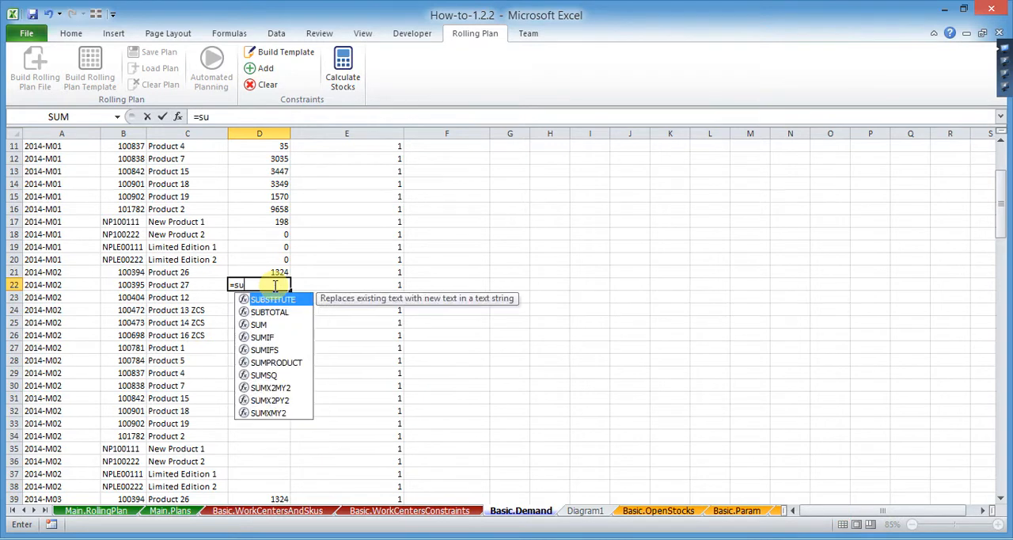
text(mif()
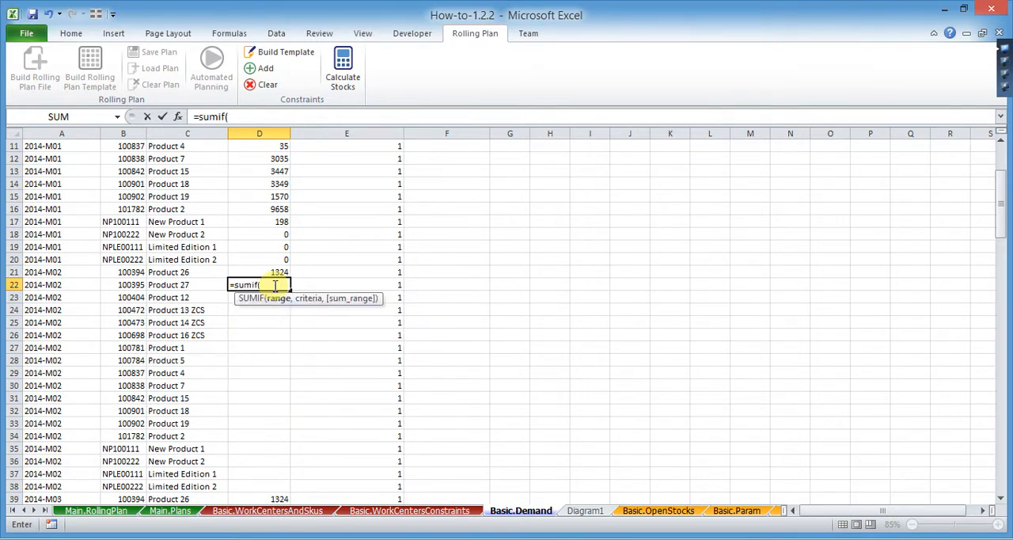
click(580, 511)
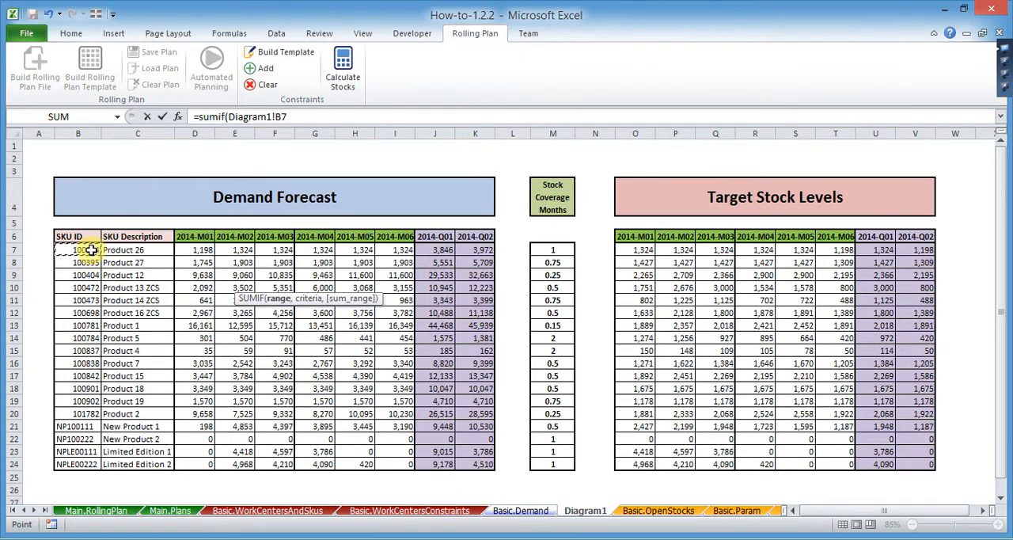
drag(91, 251, 82, 465)
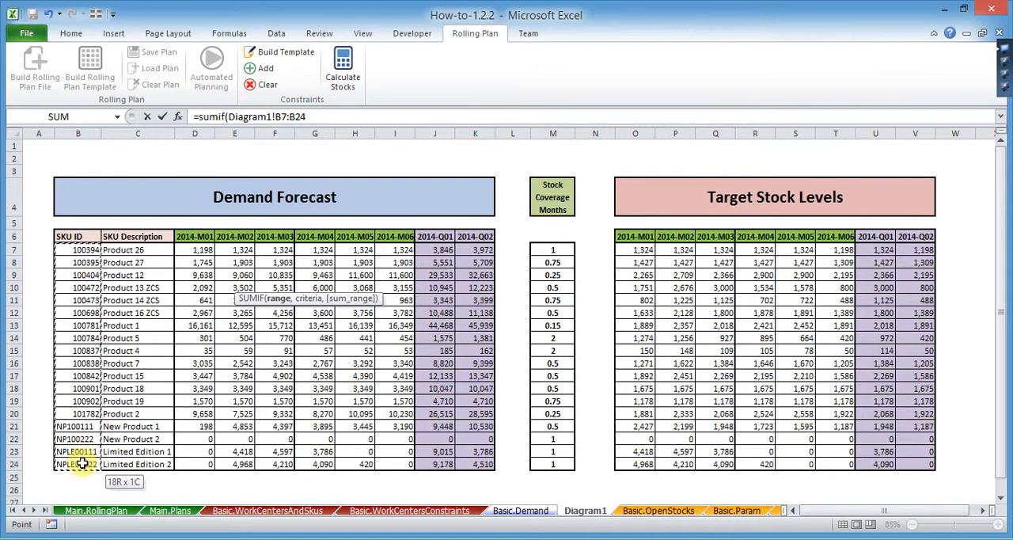
click(308, 117)
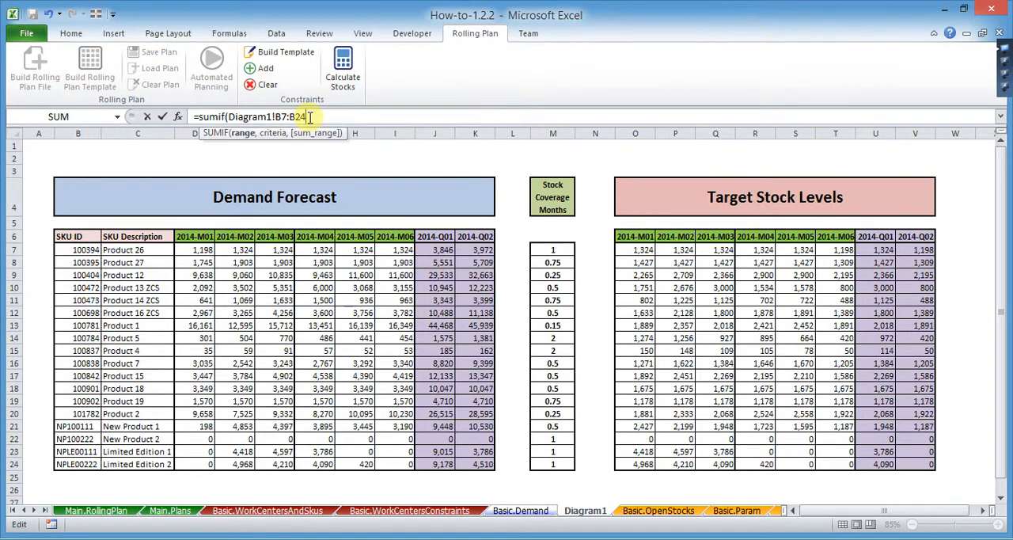
text(,)
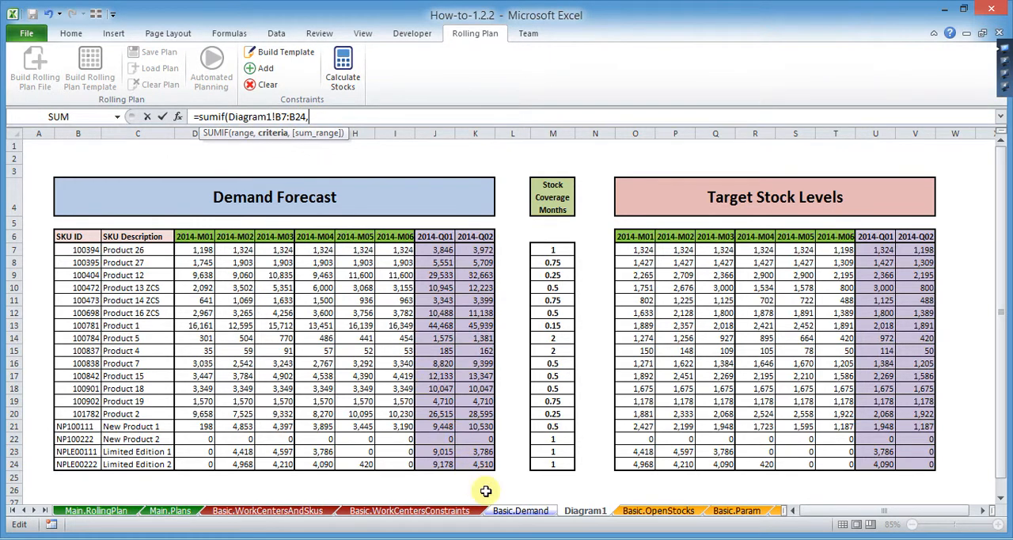
- Complete the SUMIF arguments with Basic.Demand!B22 as the criteria and the 2014-M02 forecast Diagram1!E7:E24 as the sum range
click(518, 511)
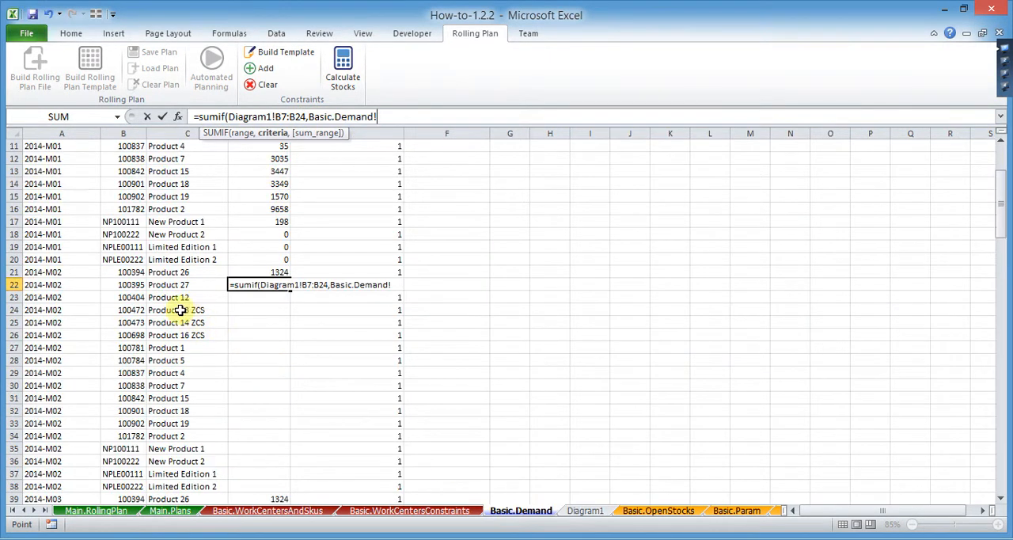
click(132, 283)
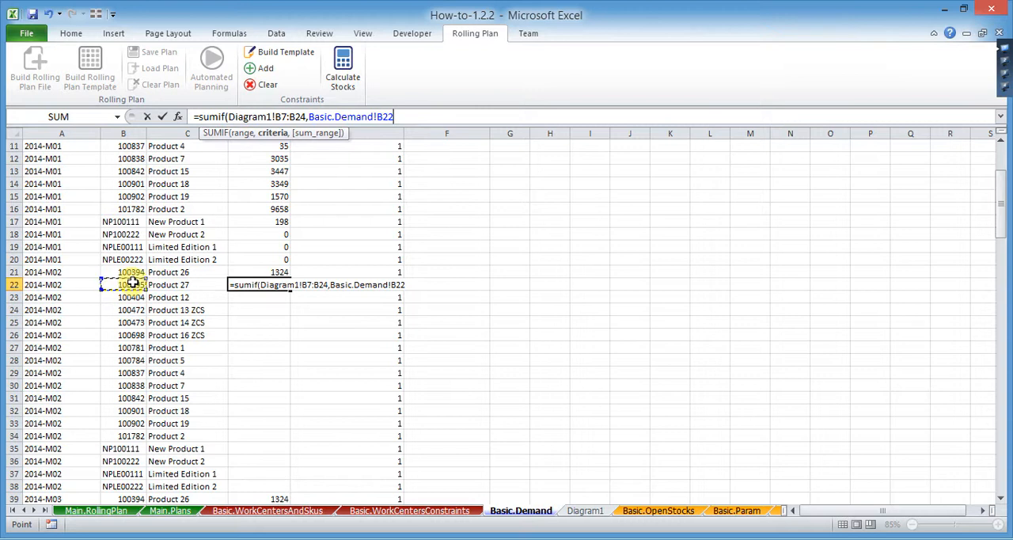
text(,)
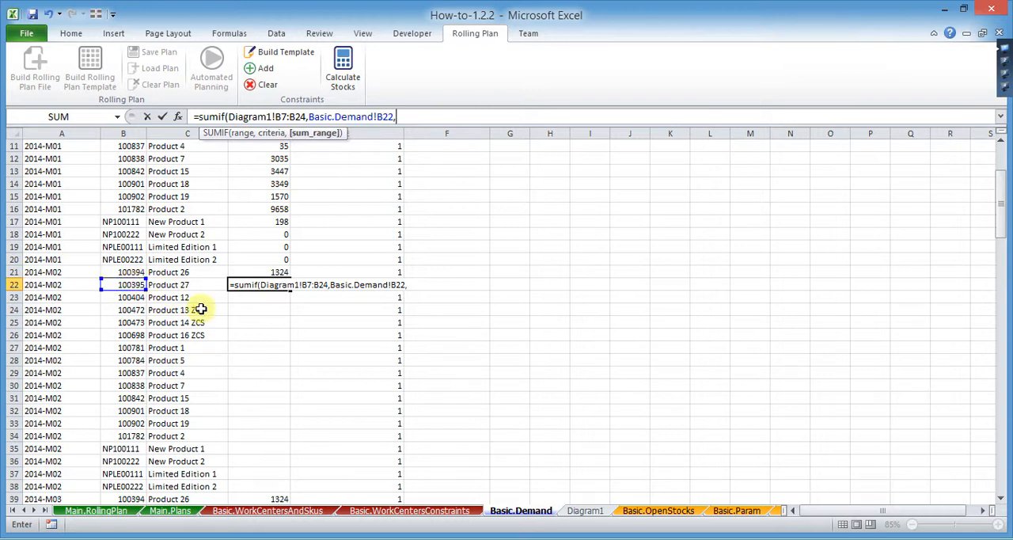
click(583, 509)
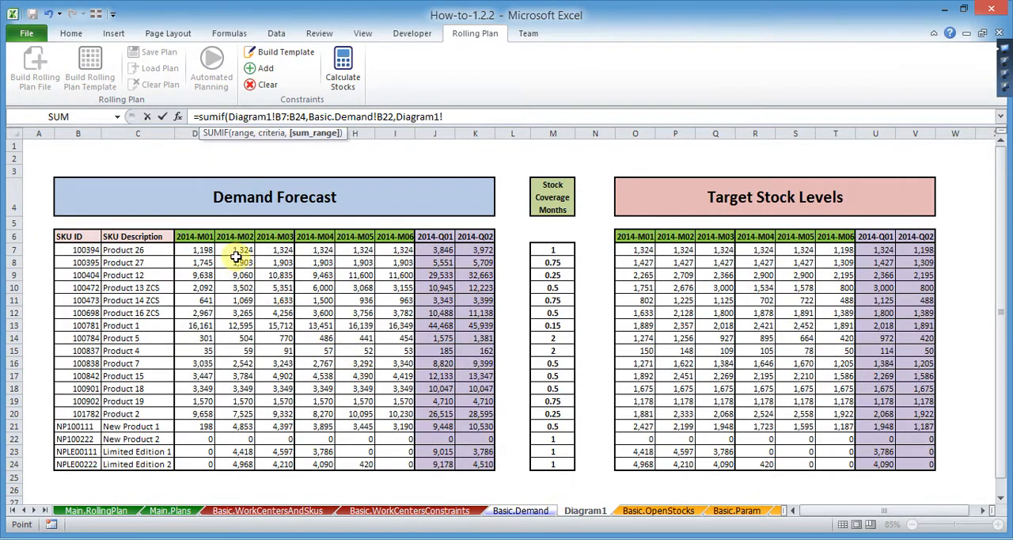
drag(242, 250, 241, 466)
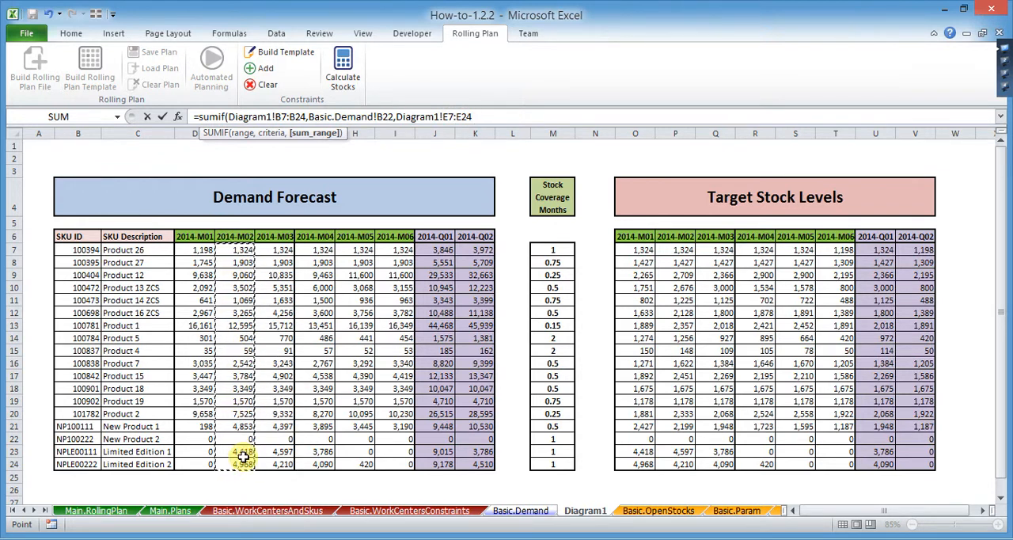
text())
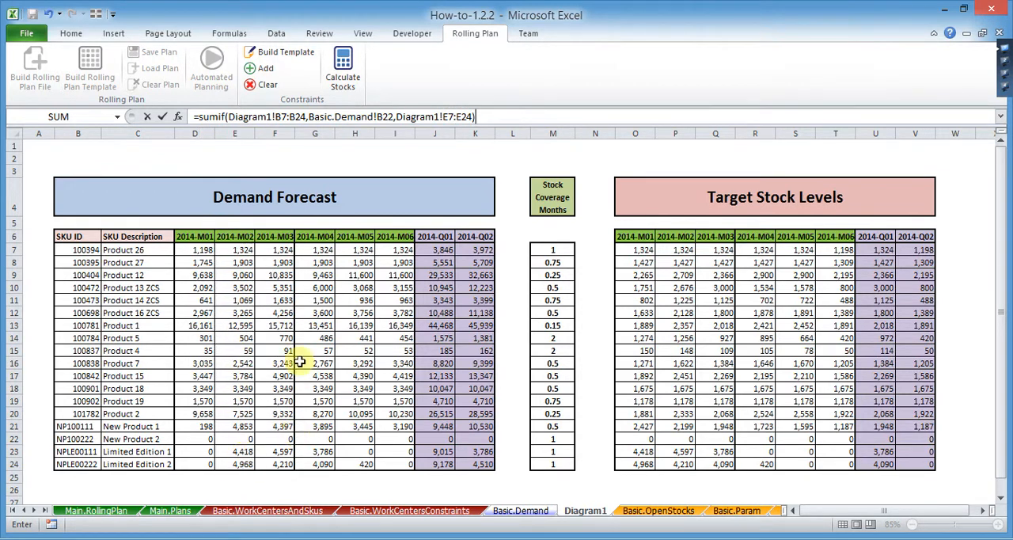
- Make both Diagram1 ranges in the SUMIF formula absolute as $B$7:$B$24 and $E$7:$E$24, and enter the formula in D22
click(283, 116)
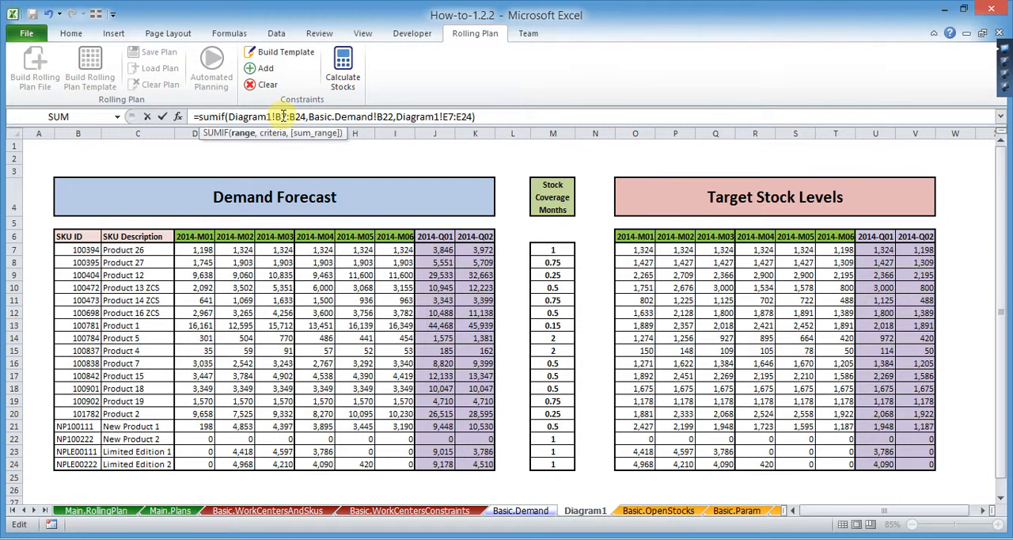
key(F4)
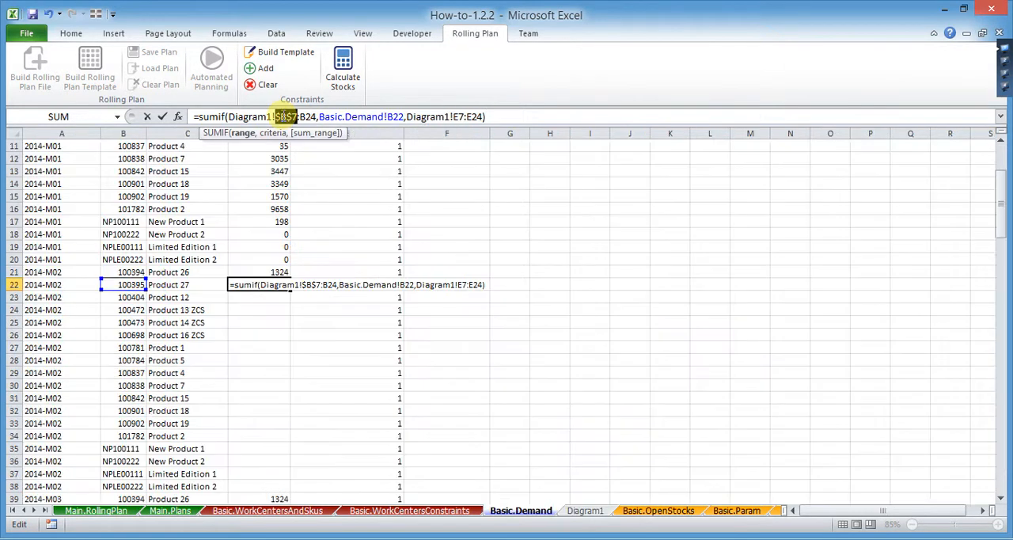
click(308, 117)
key(F4)
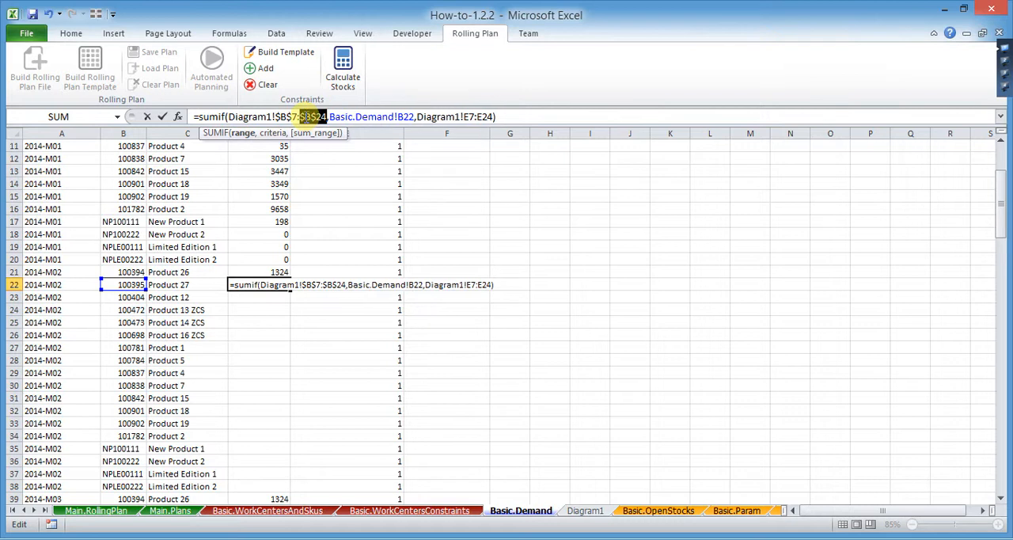
click(472, 116)
key(F4)
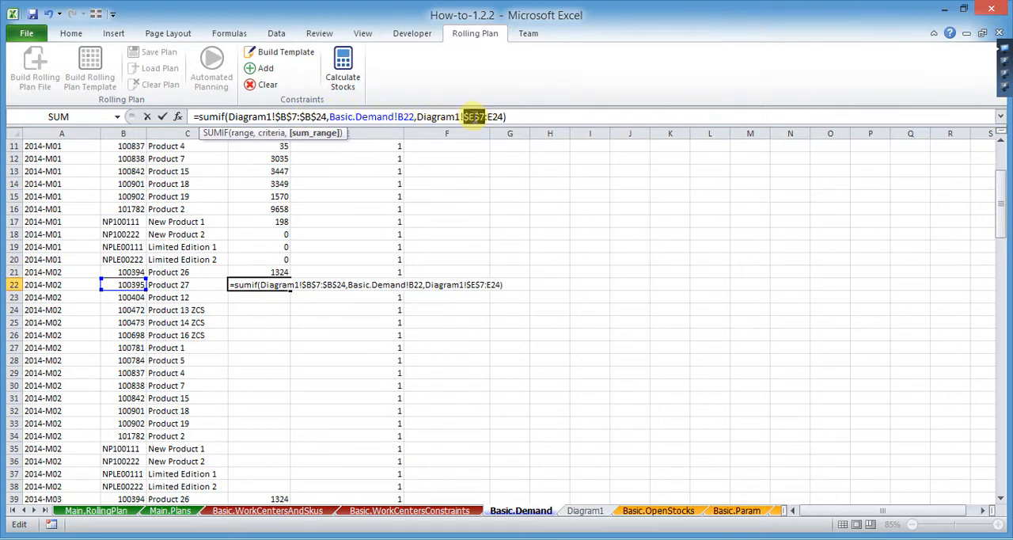
click(495, 116)
key(F4)
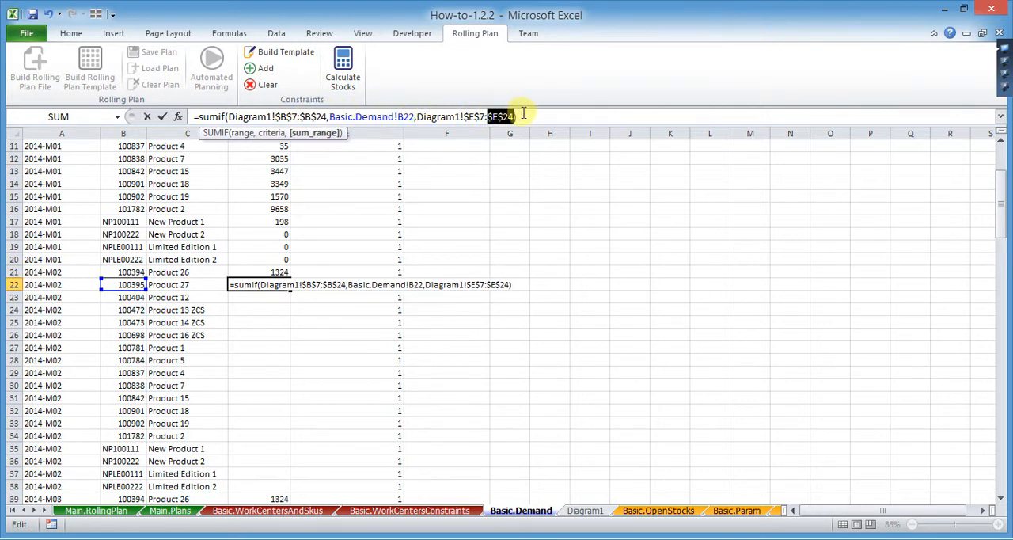
click(529, 117)
key(Return)
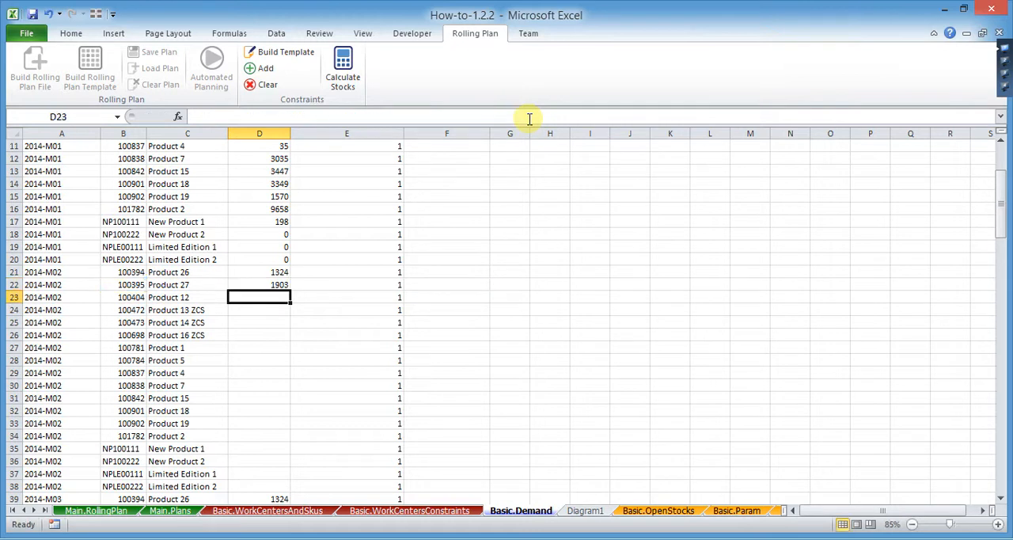
- Fill the SUMIF formula from D22 down to D38 for the remaining 2014-M02 products
click(283, 285)
drag(290, 291, 280, 486)
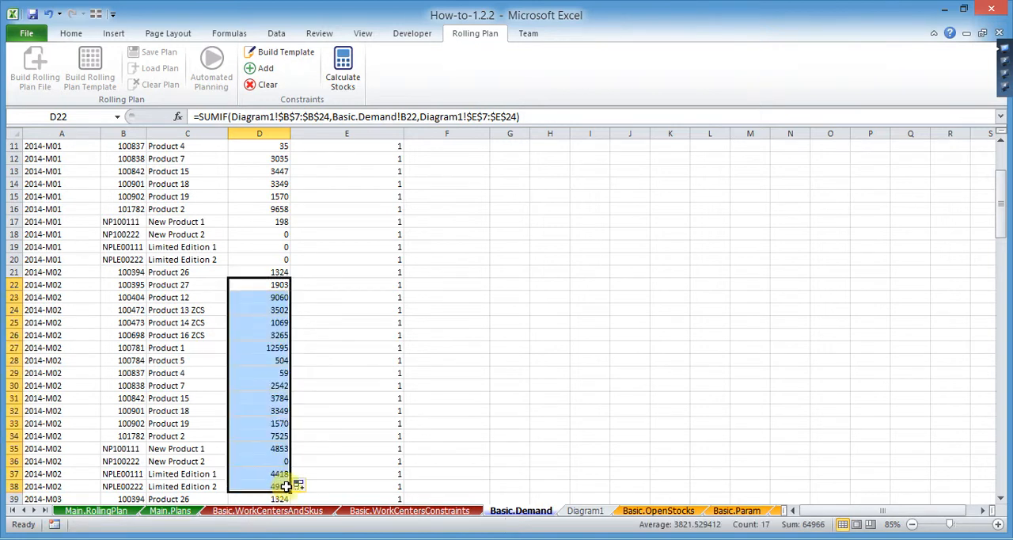
click(334, 482)
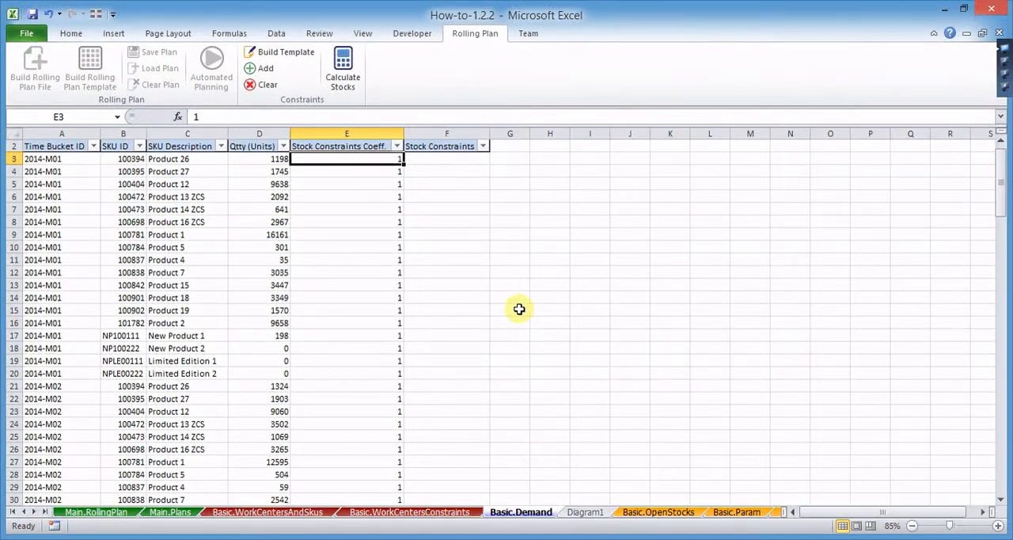
- Copy the Stock Coverage Months M7:M24 from Diagram1 and paste them as values over the monthly Stock Constraints Coeff. cells E3:E110 in Basic.Demand
click(584, 513)
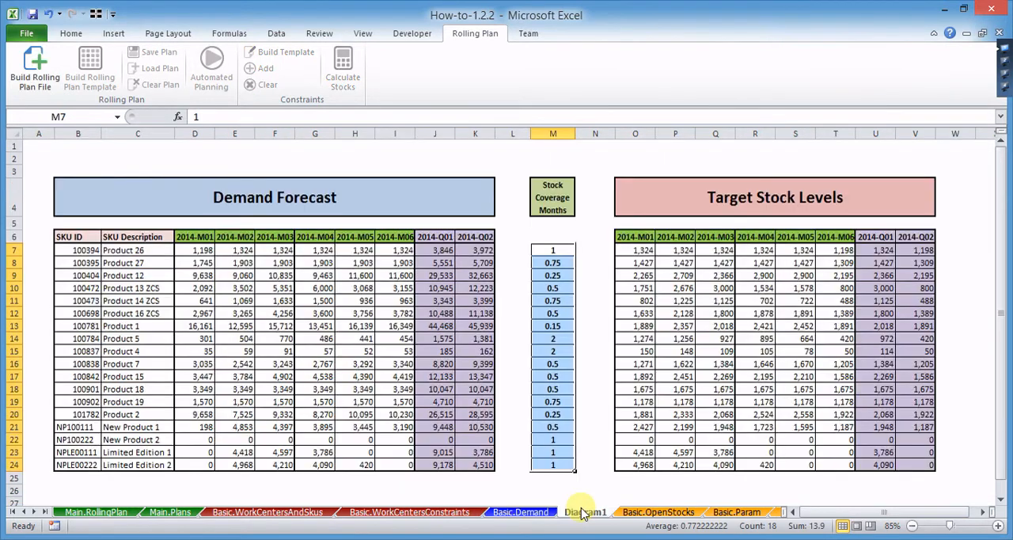
right_click(550, 290)
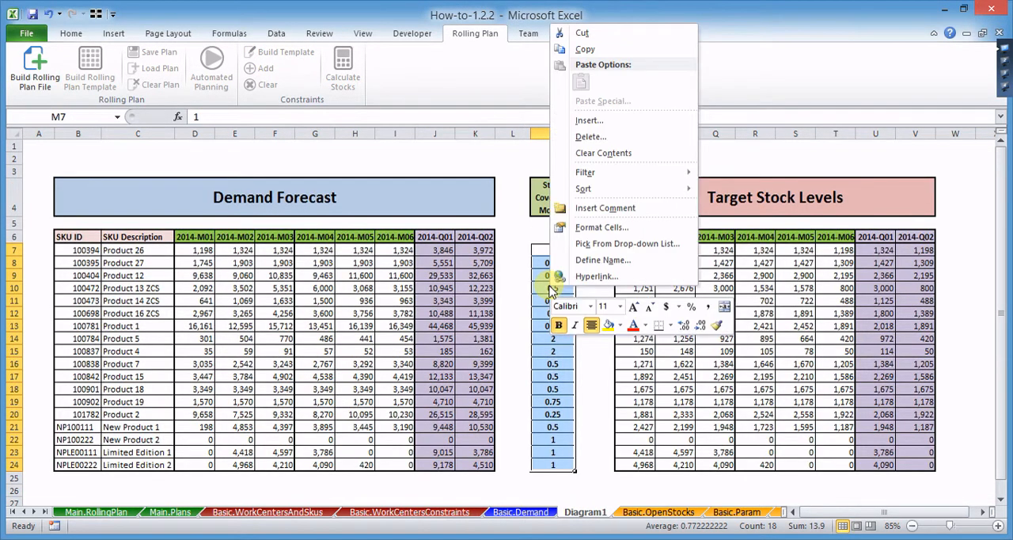
click(584, 49)
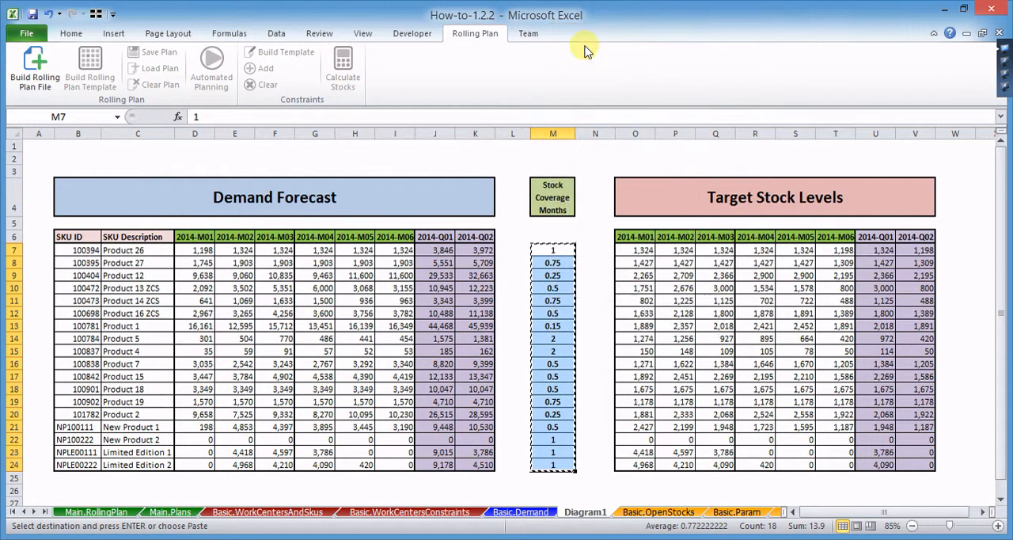
click(519, 512)
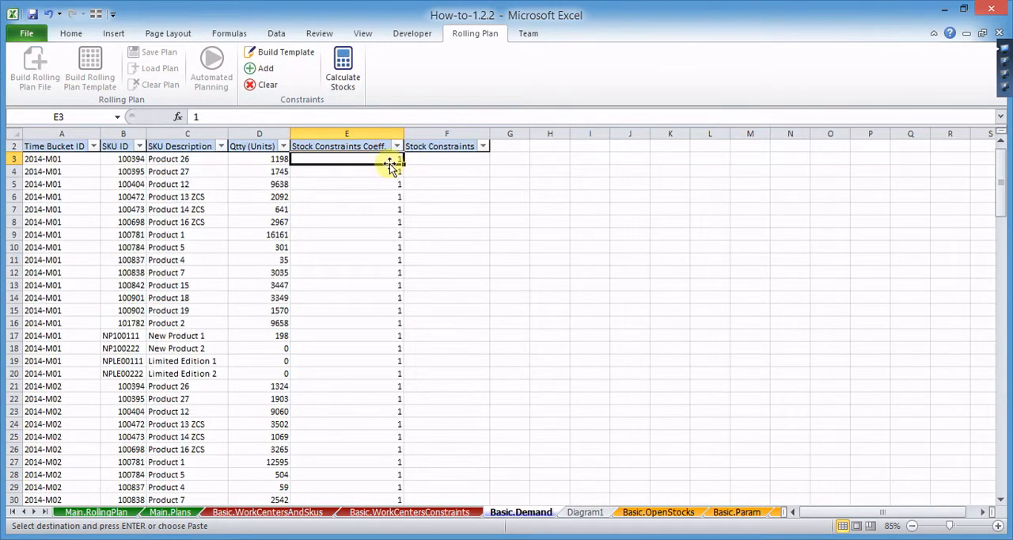
drag(387, 158, 369, 250)
right_click(369, 250)
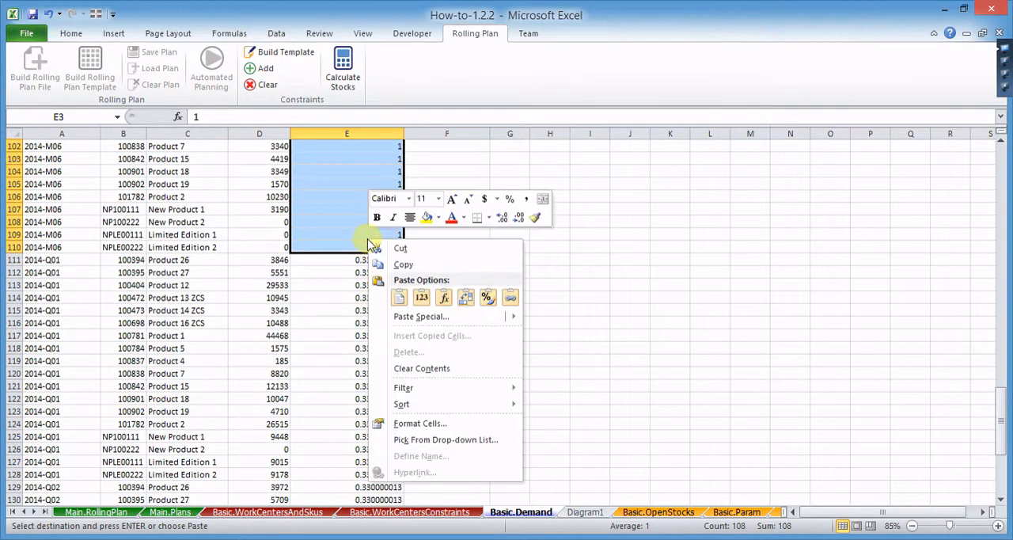
click(421, 296)
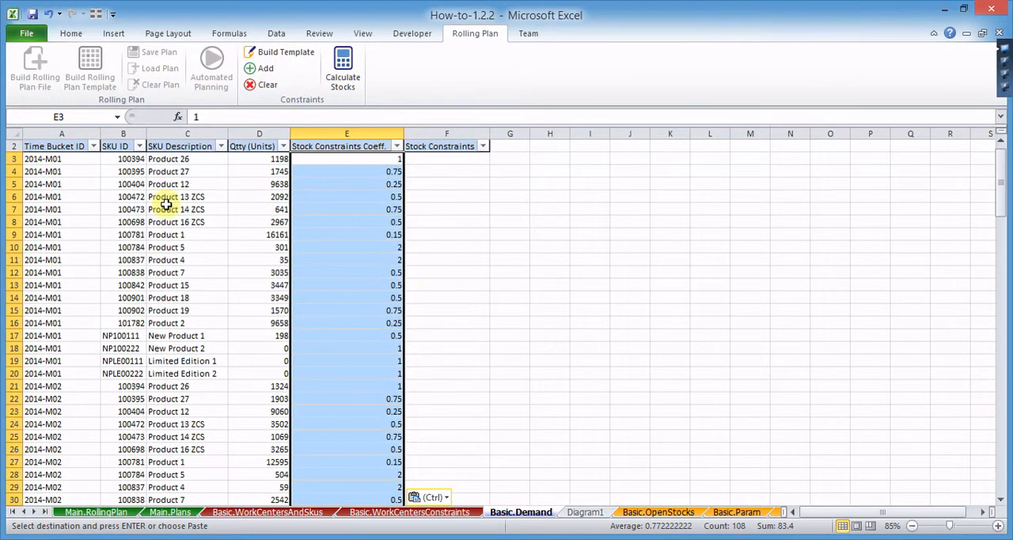
- Sort all Basic.Demand data rows by SKU ID (column B) smallest to largest, then by Time Bucket ID (column A) A to Z
drag(53, 159, 441, 159)
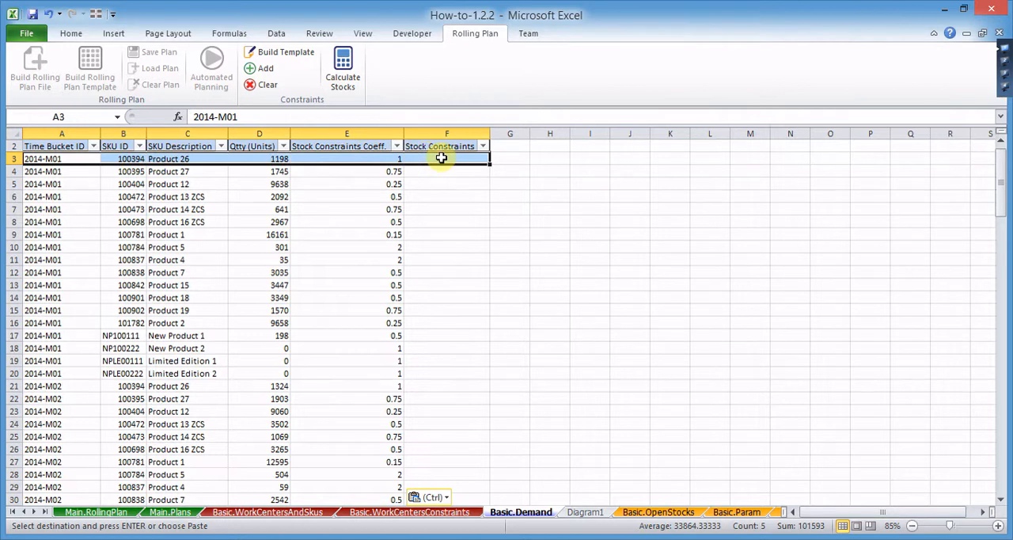
key(ctrl+shift+Down)
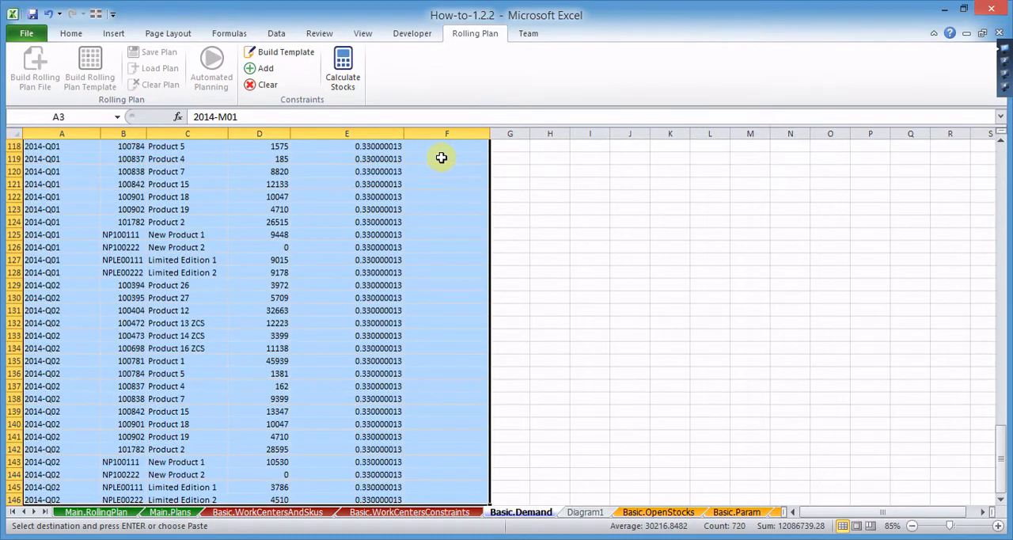
right_click(238, 290)
mouse_move(320, 460)
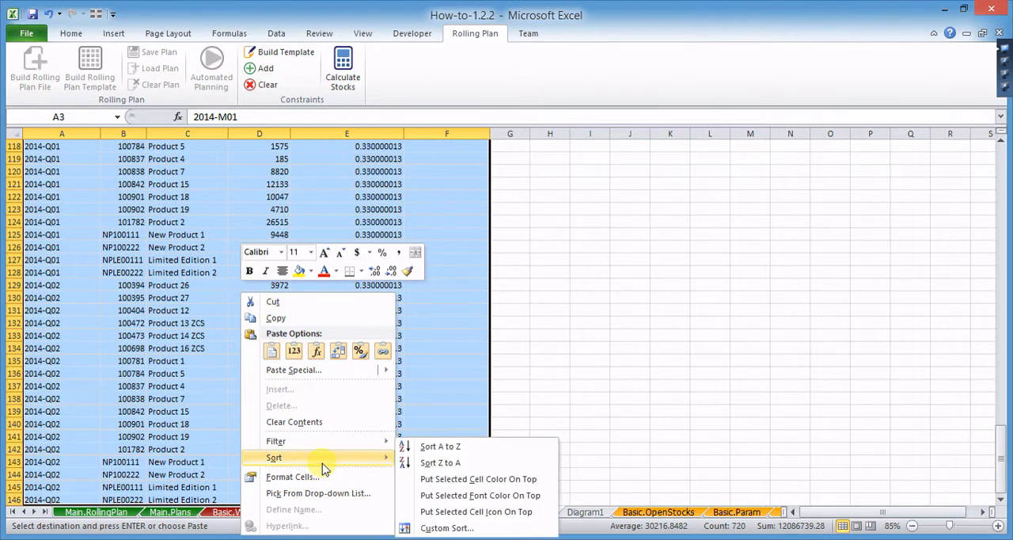
click(475, 527)
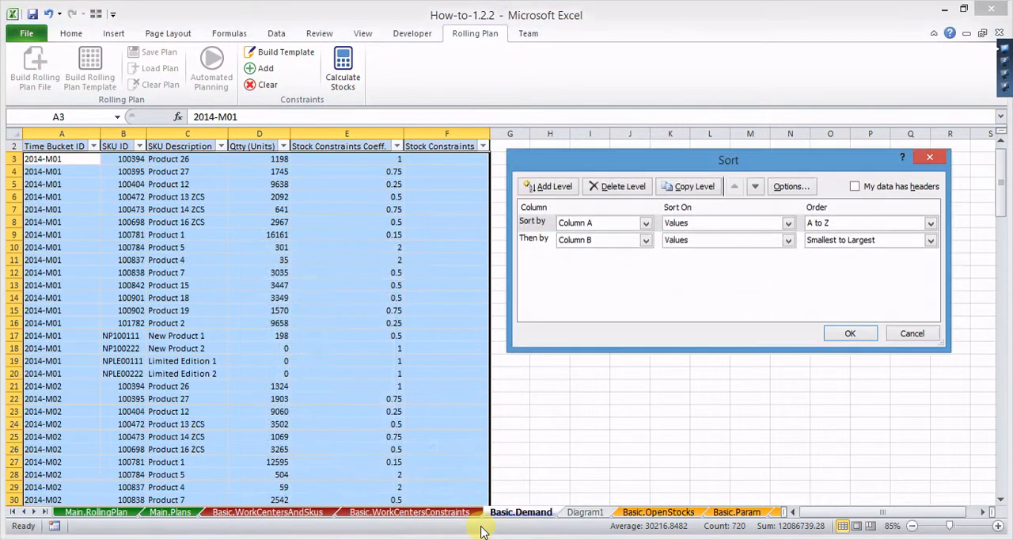
click(533, 237)
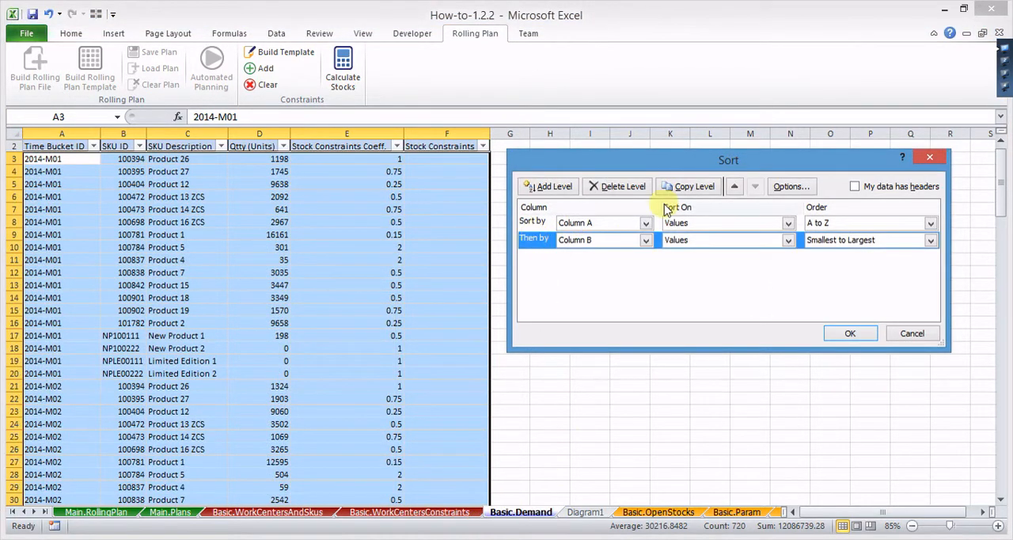
click(735, 186)
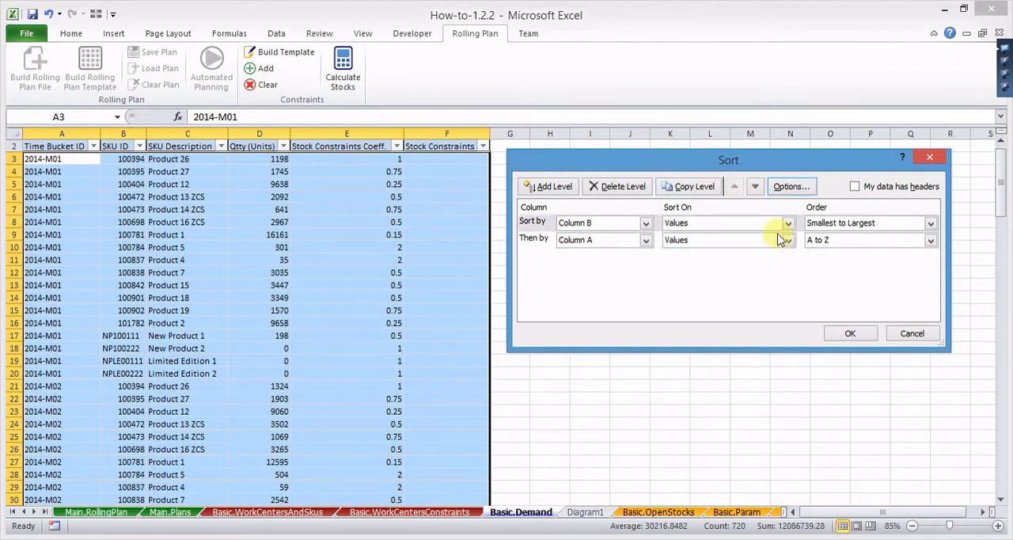
click(839, 333)
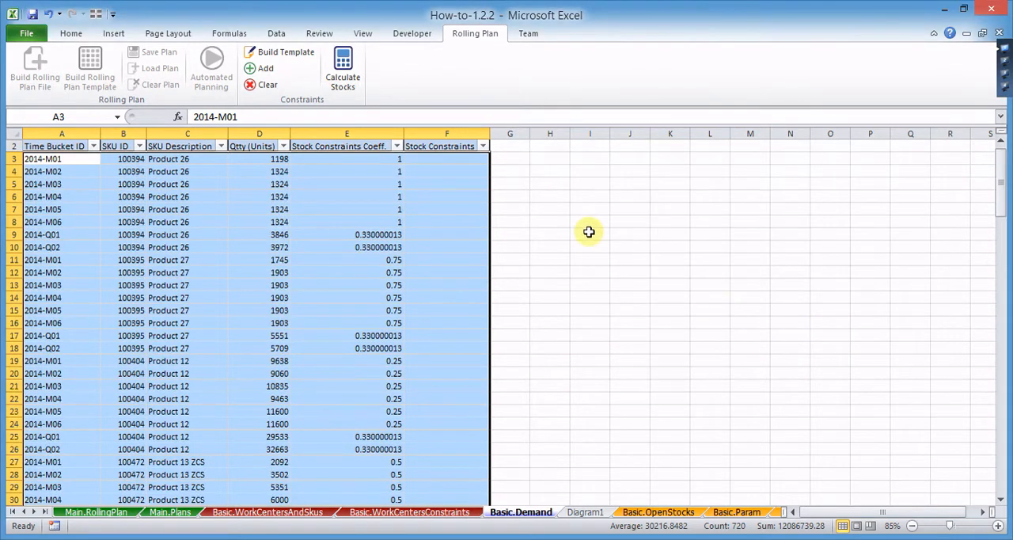
- Calculate the Stock Constraints for all rows of the sorted Basic.Demand table
click(353, 74)
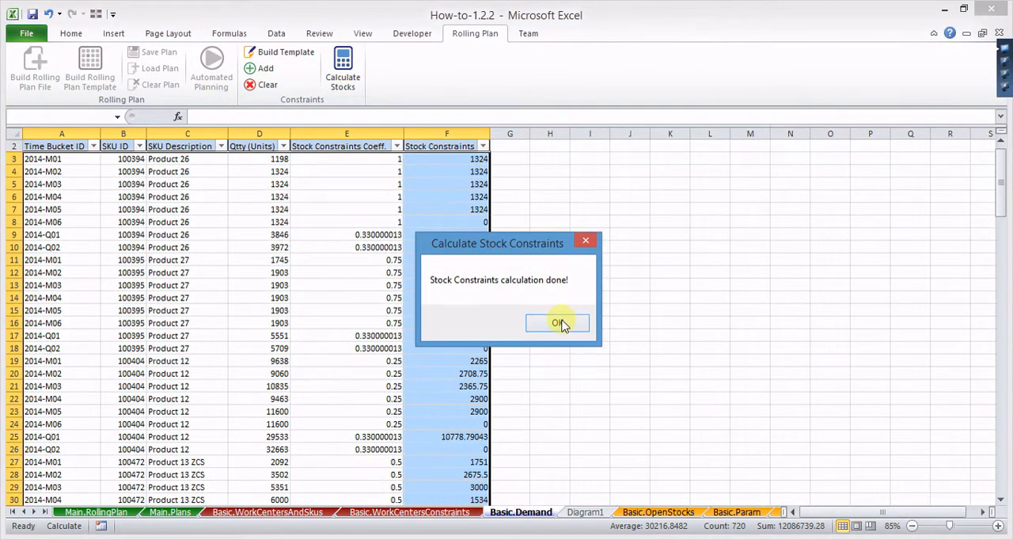
click(560, 325)
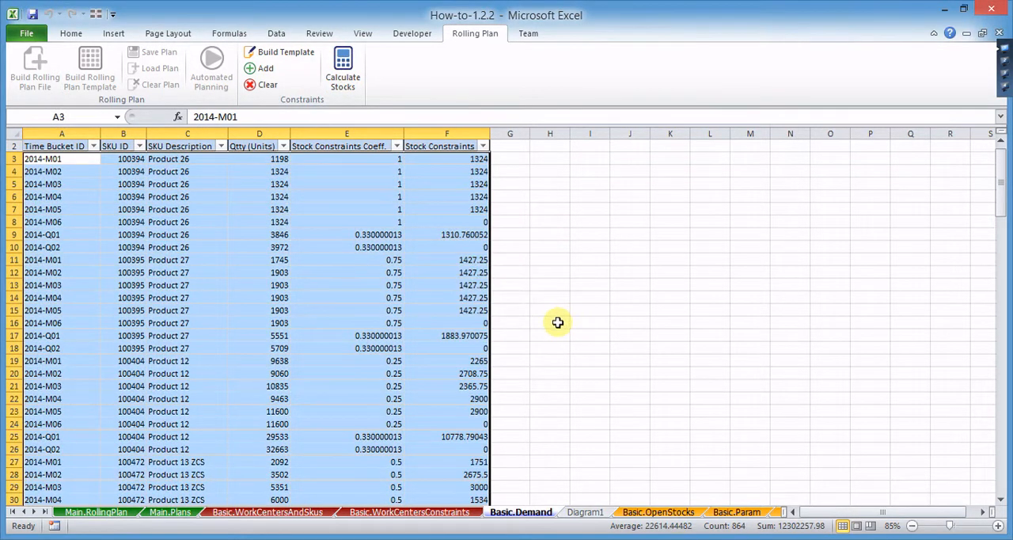
click(464, 357)
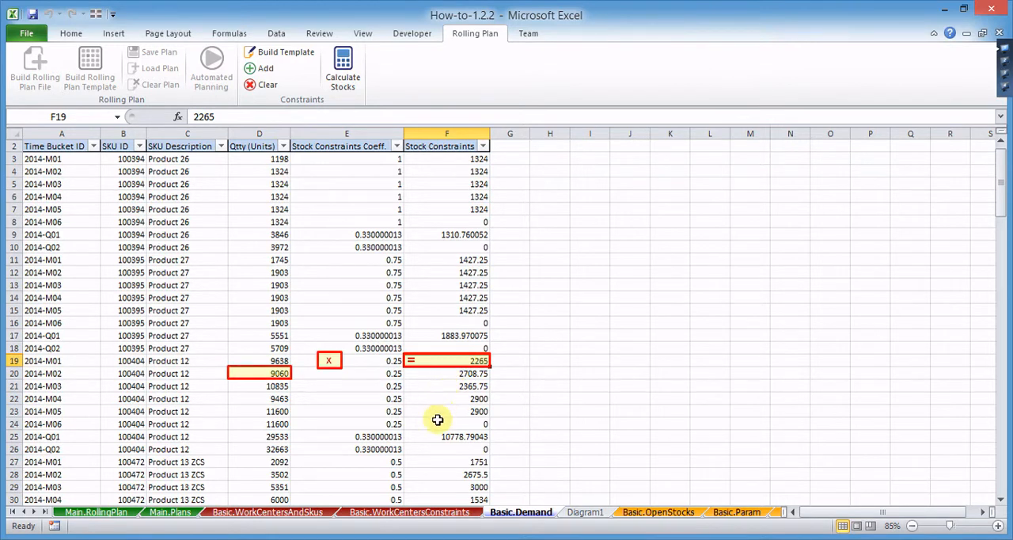
- Set the Stock Constraints Coeff. of Product 12 for 2014-Q01 (E25) to 0.072437 and recalculate the stock constraints
click(375, 437)
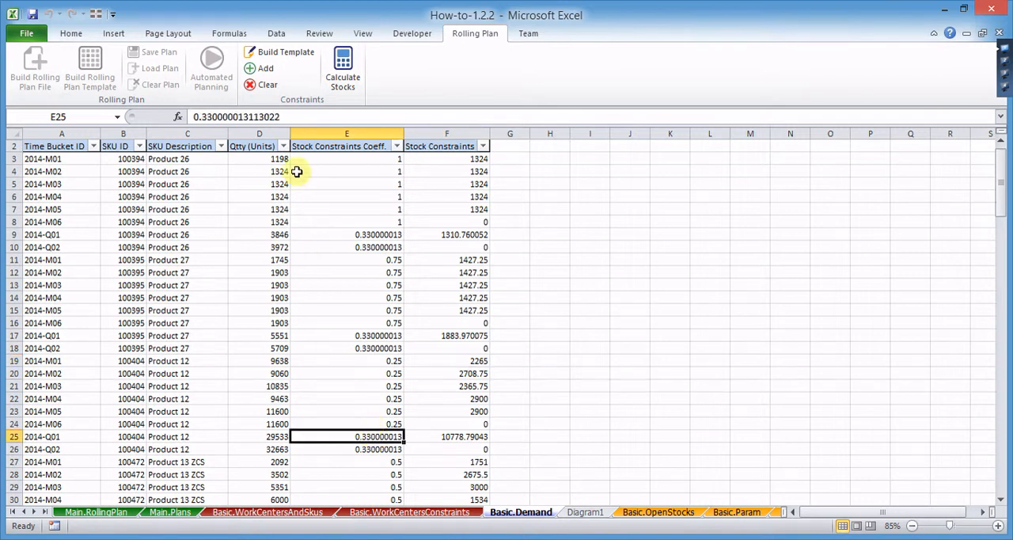
click(289, 116)
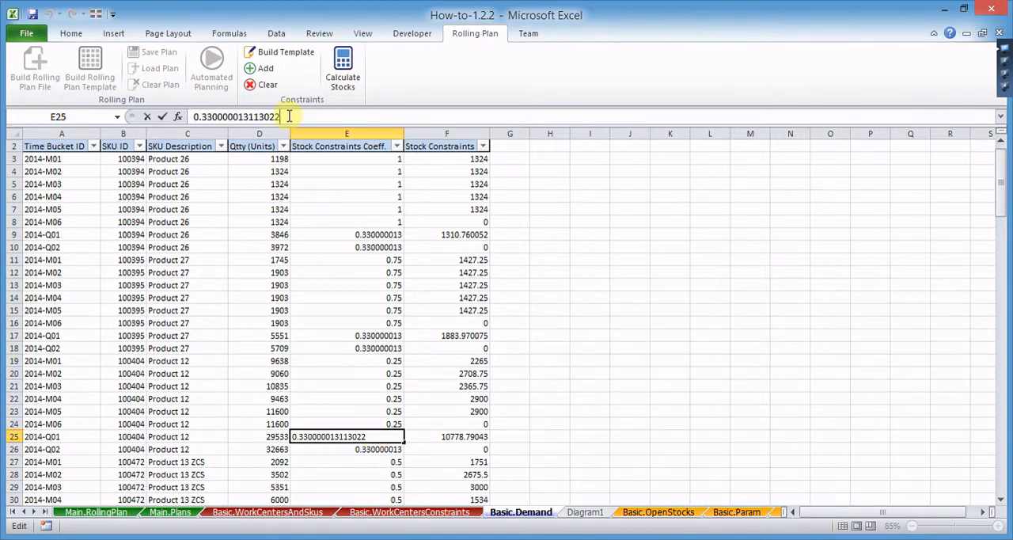
key(BackSpace)
key(BackSpace)
key(BackSpace)
key(BackSpace)
key(BackSpace)
key(BackSpace)
key(BackSpace)
key(BackSpace)
key(BackSpace)
key(BackSpace)
key(BackSpace)
key(BackSpace)
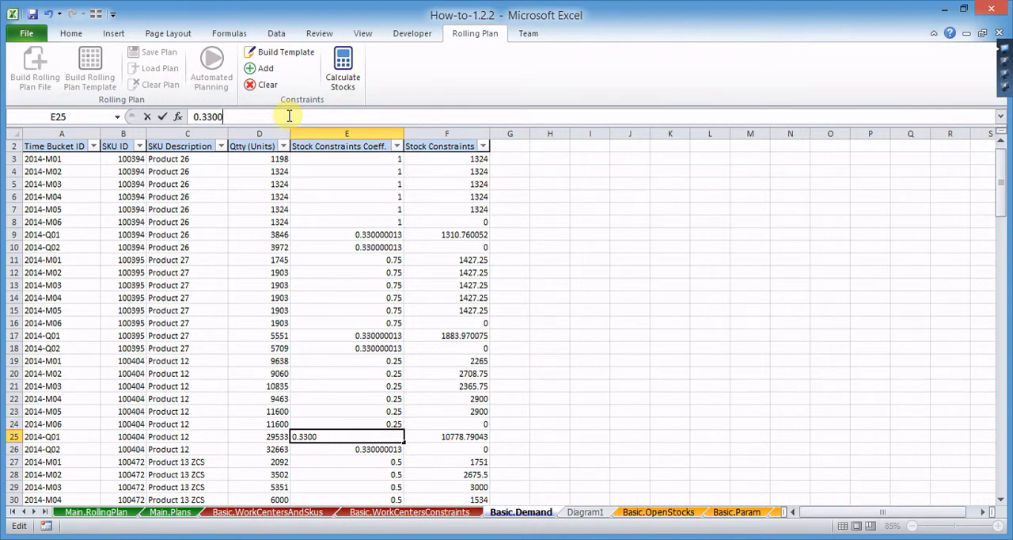
key(BackSpace)
key(BackSpace)
key(BackSpace)
text(072437)
click(435, 436)
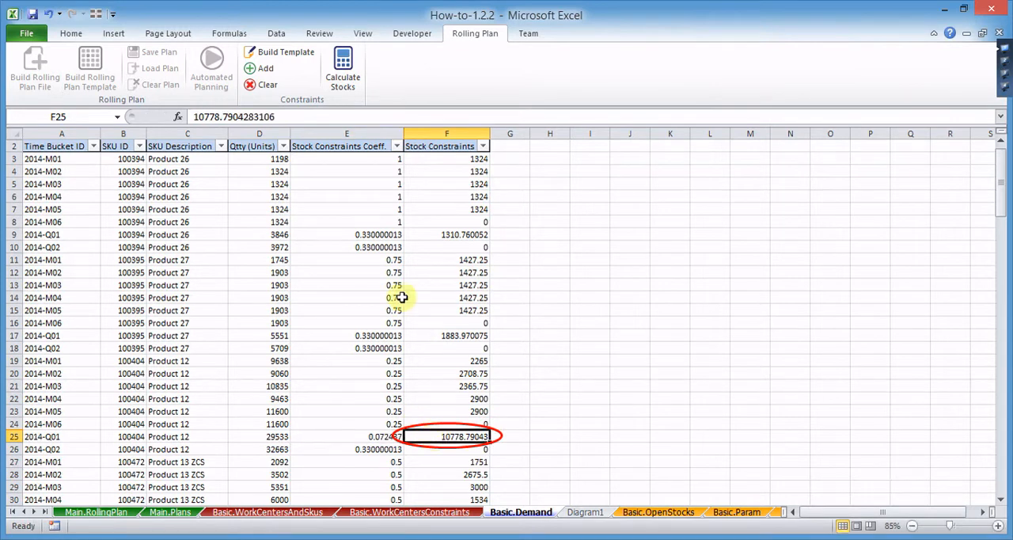
click(345, 71)
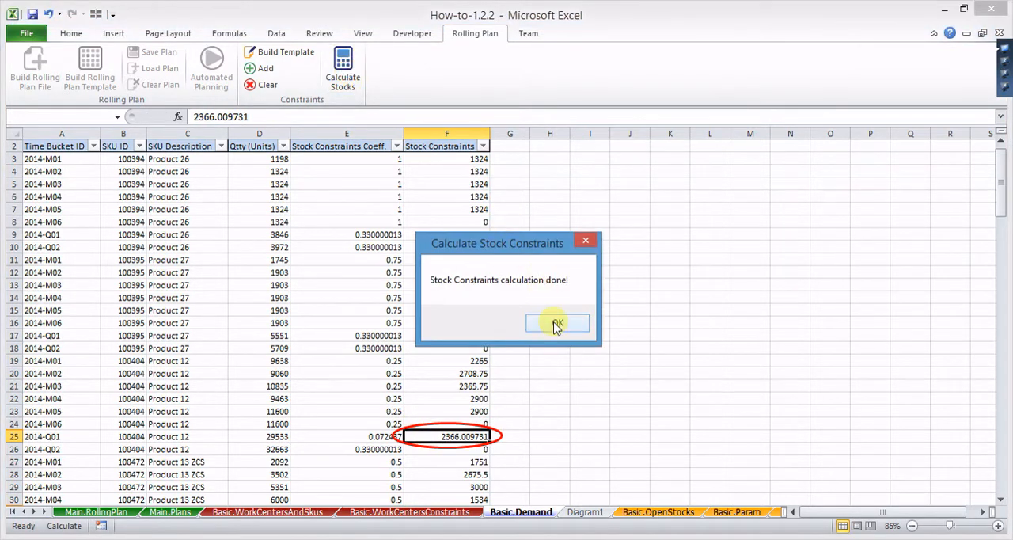
click(557, 325)
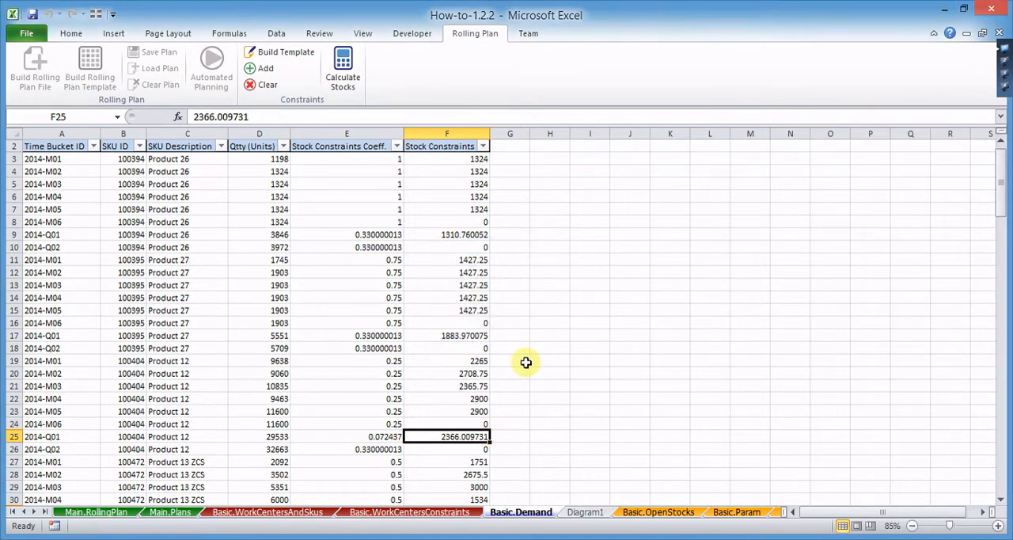
- Enter 1243 manually as the Stock Constraints value of Product 12 for 2014-Q02 in F26
click(467, 448)
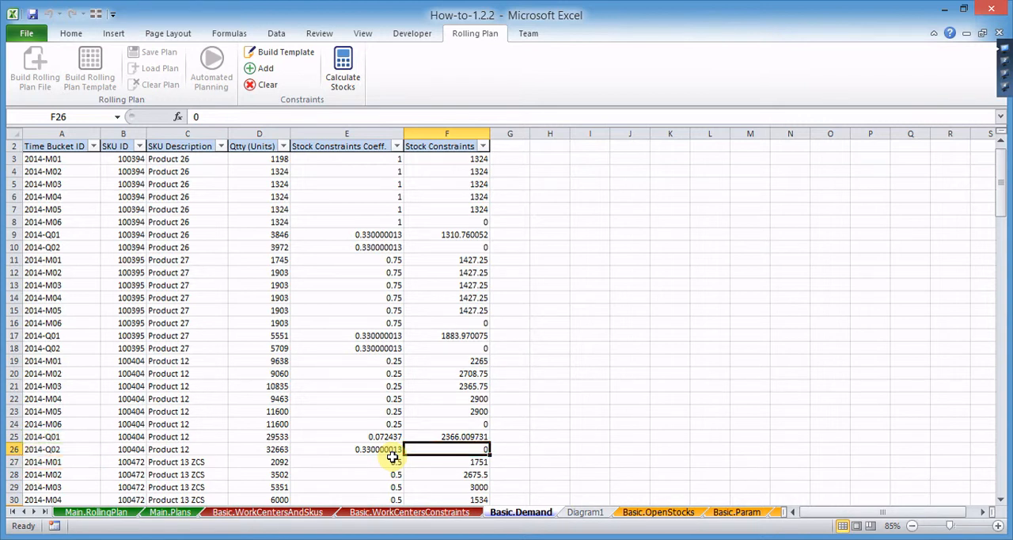
key(BackSpace)
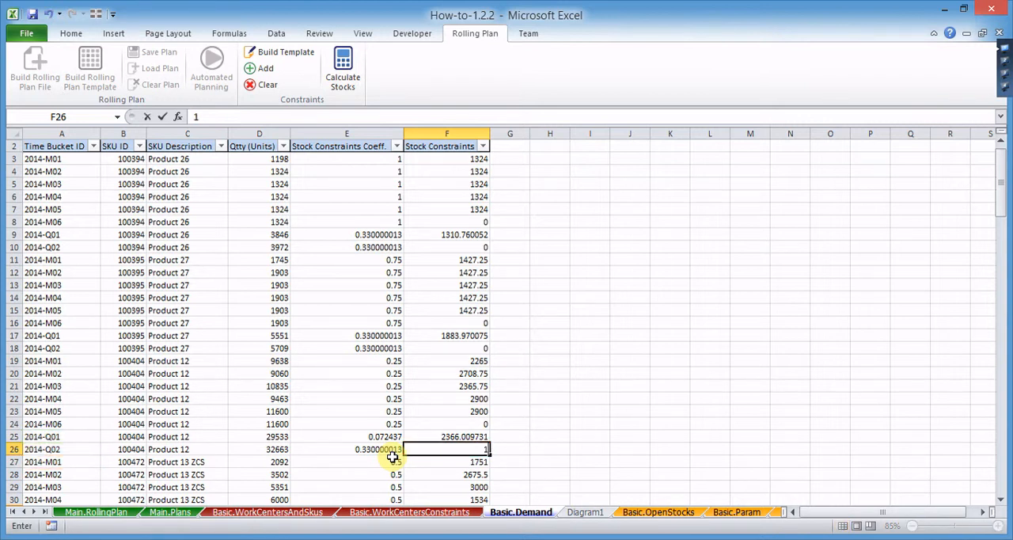
text(1243)
click(393, 458)
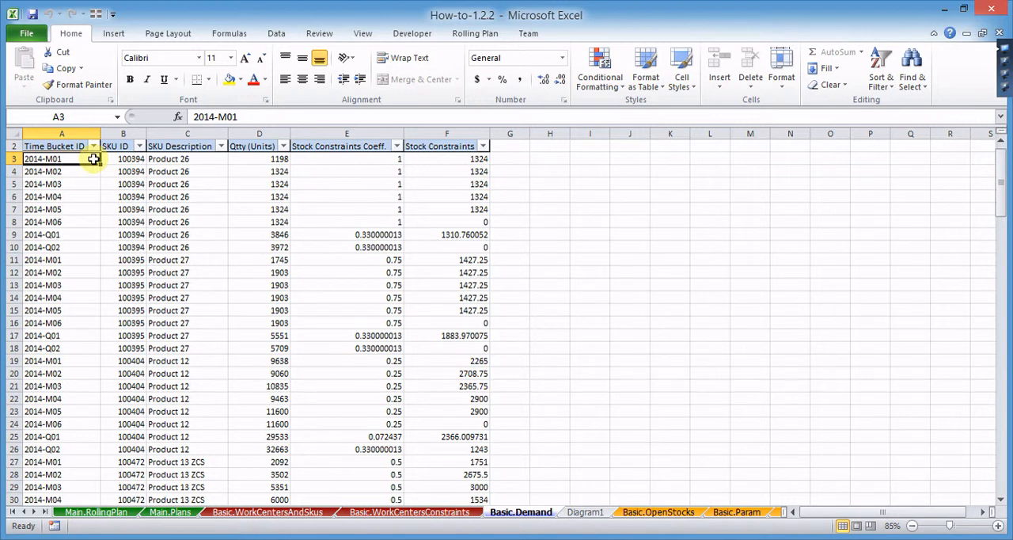
- Clear one cell in each Basic.Demand column to create missing data: A3, B5, C6, D7, E8 and F9
click(129, 183)
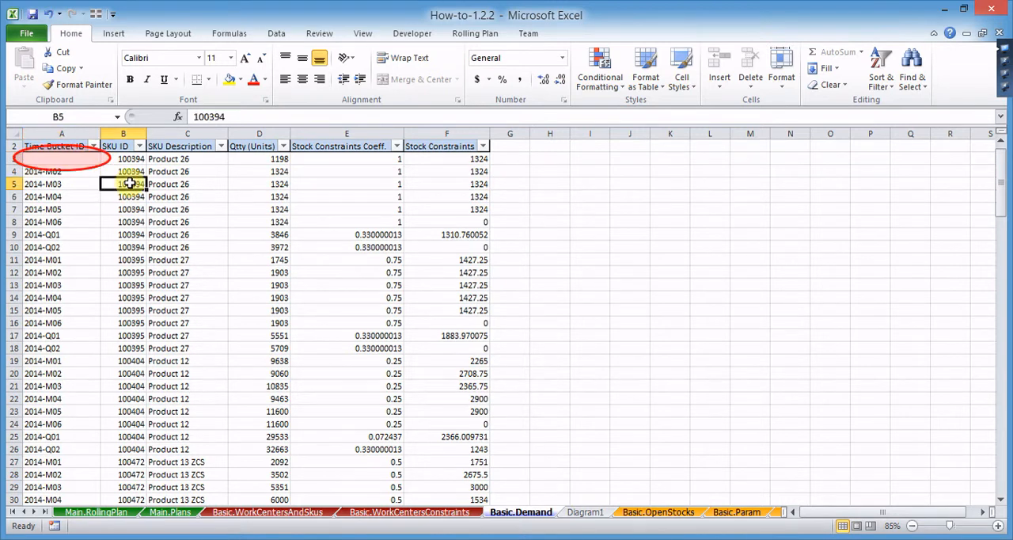
key(Delete)
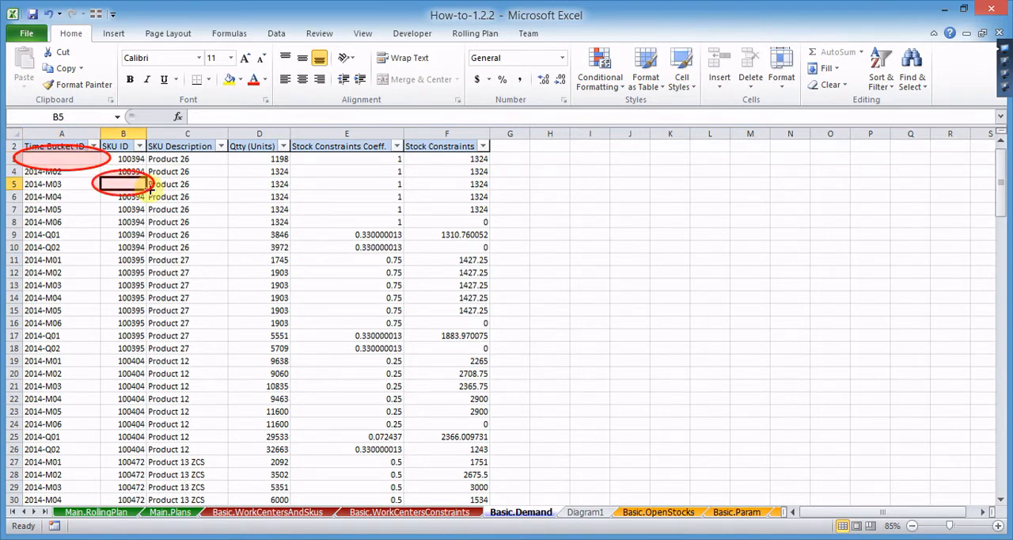
click(177, 197)
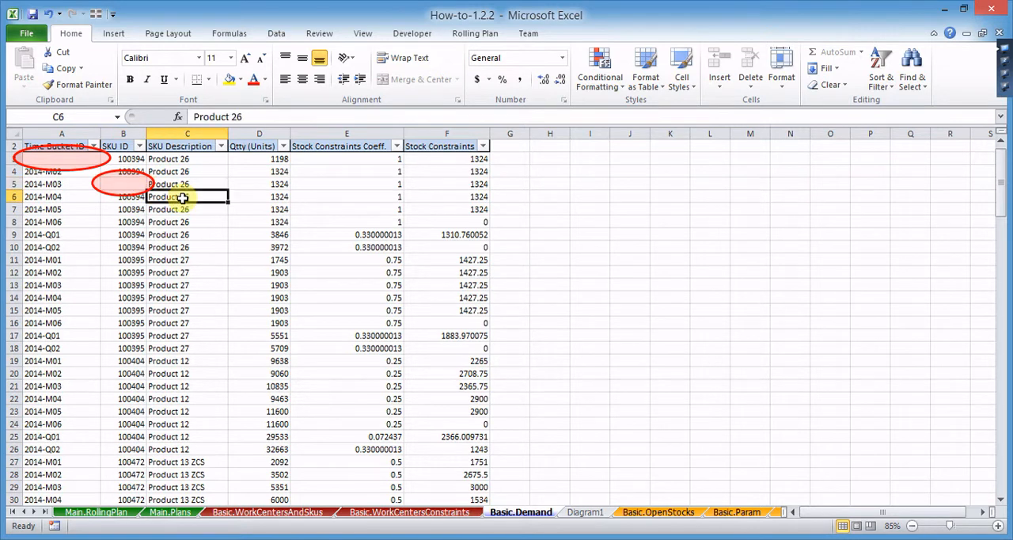
key(Delete)
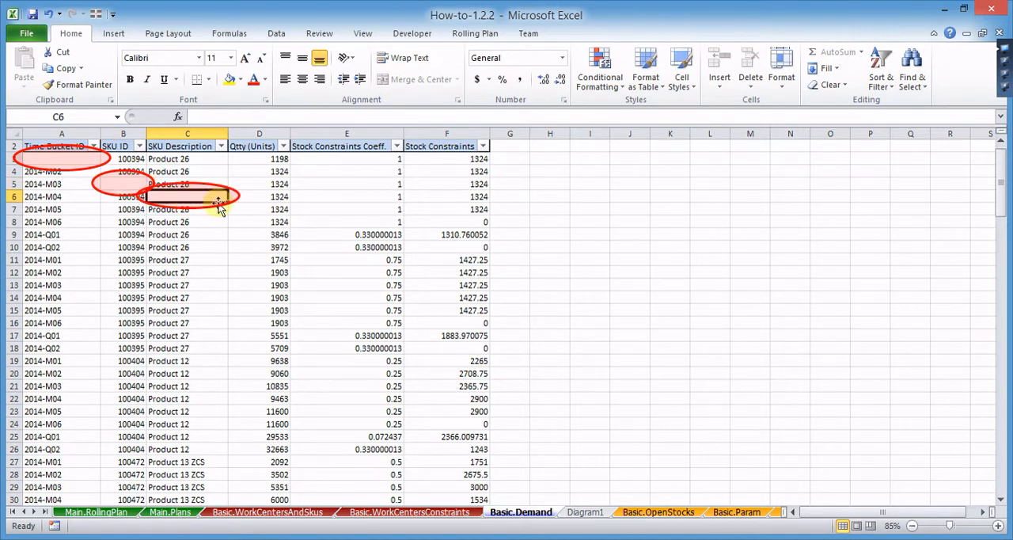
click(263, 205)
key(Delete)
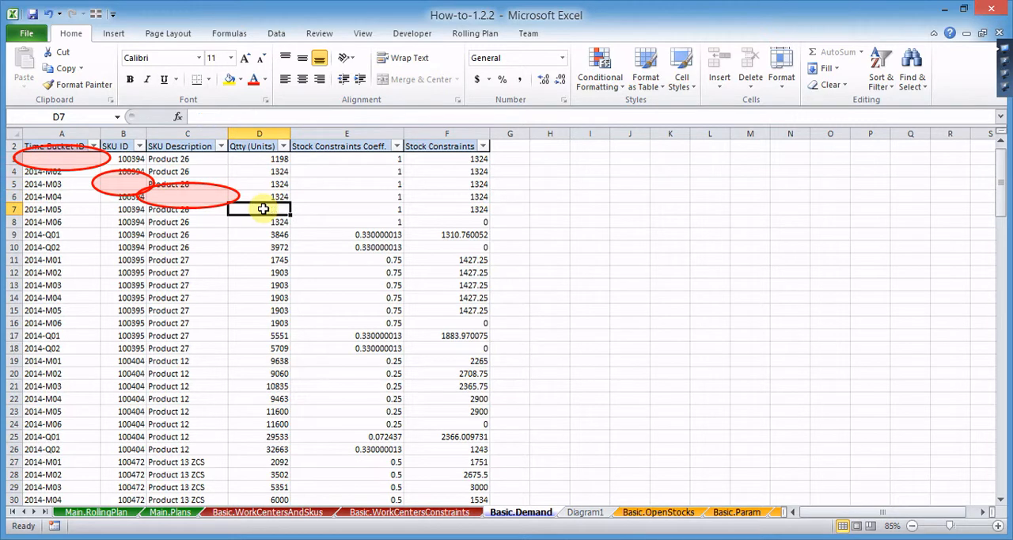
click(348, 221)
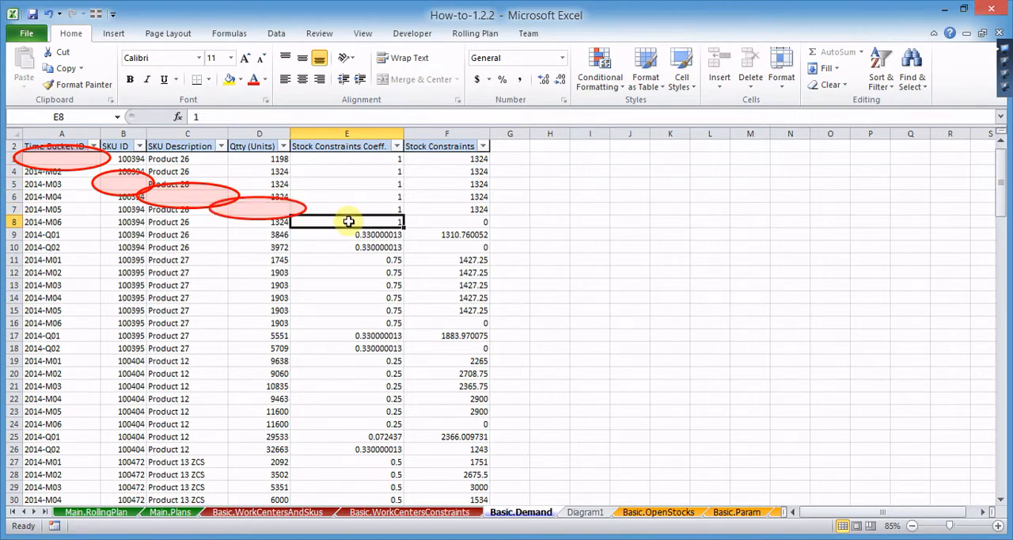
key(Delete)
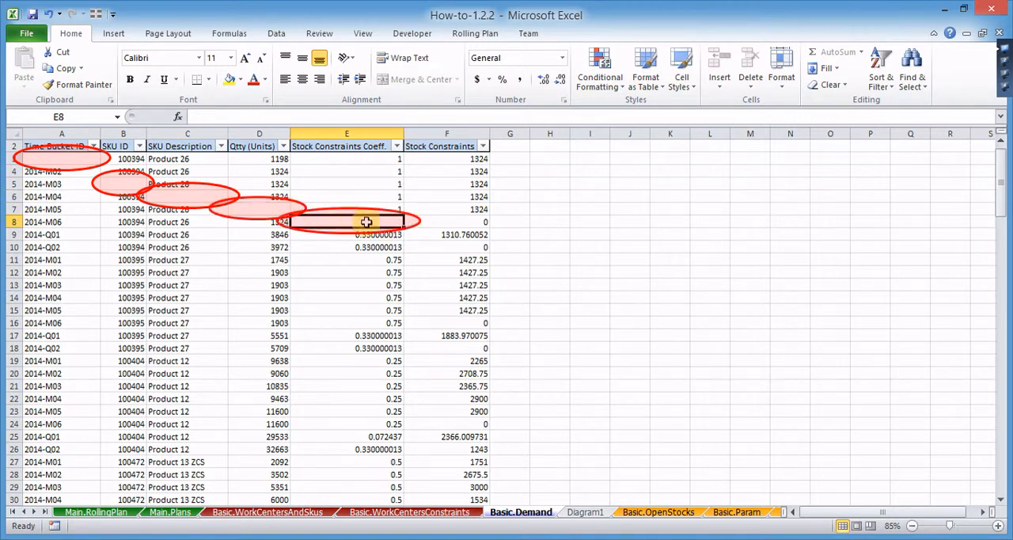
click(431, 234)
key(Delete)
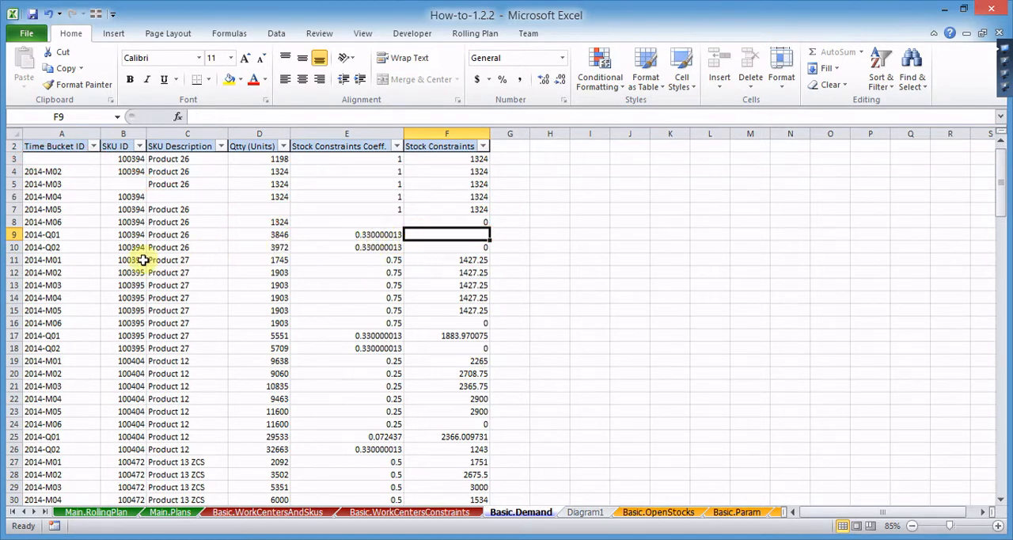
- Change the Time Bucket ID in A12 to the invalid value 2014-M02-1
click(73, 271)
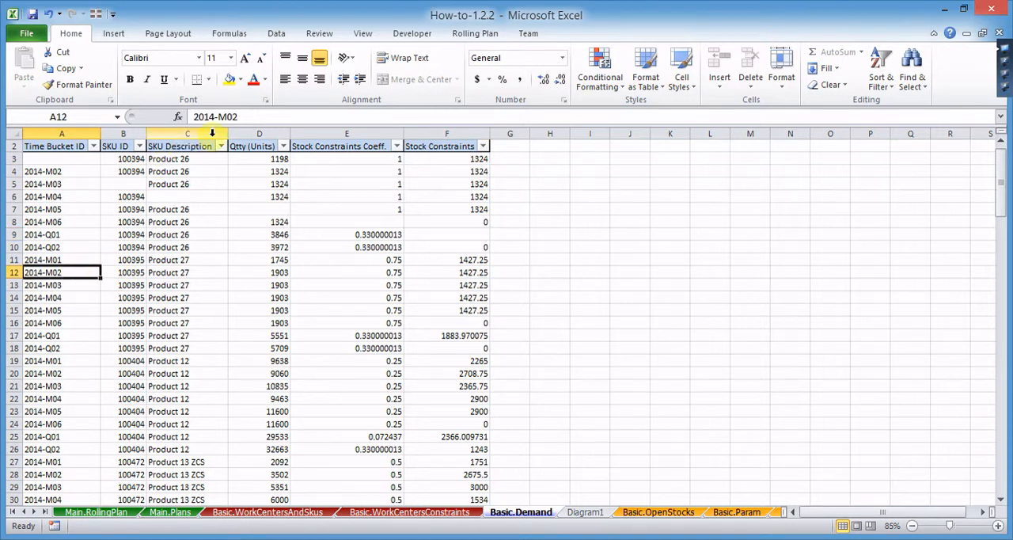
click(258, 116)
text(-)
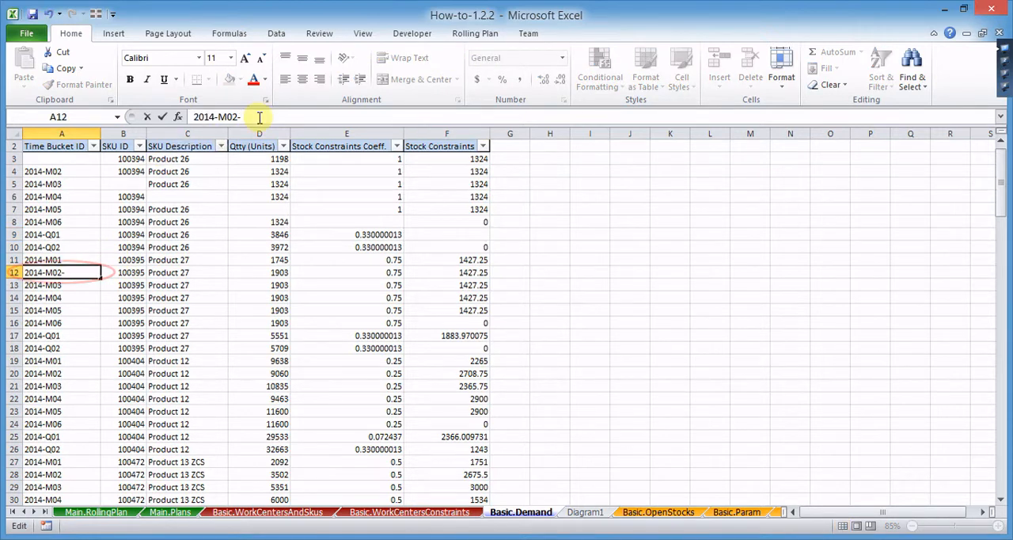
text(1)
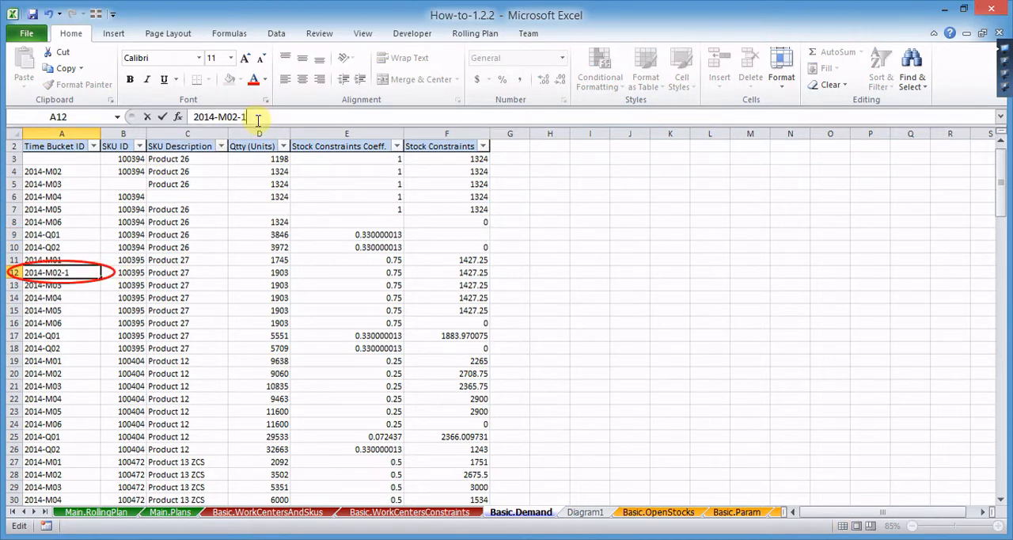
click(128, 290)
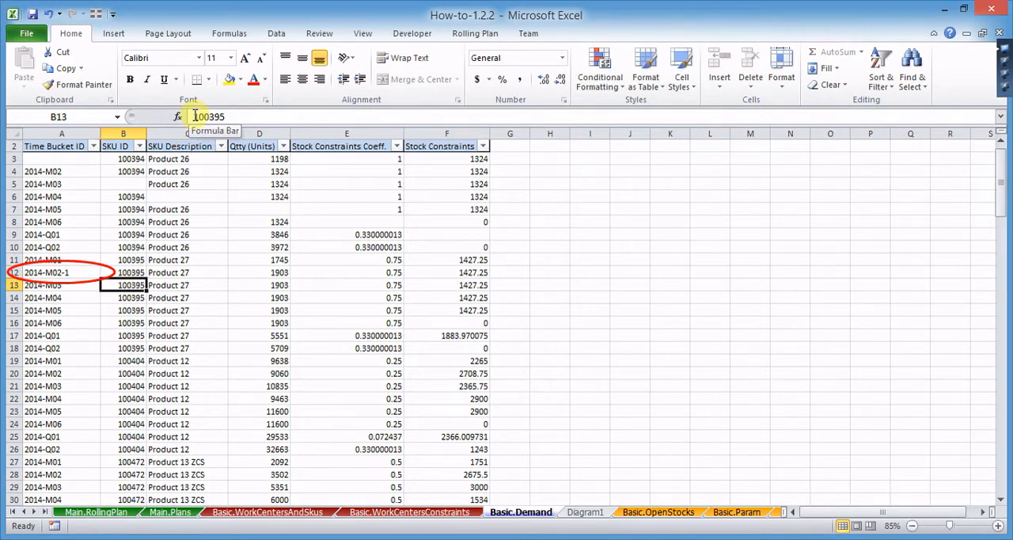
- Change the SKU ID in B13 to T100395 by adding a T prefix
click(195, 117)
text(T)
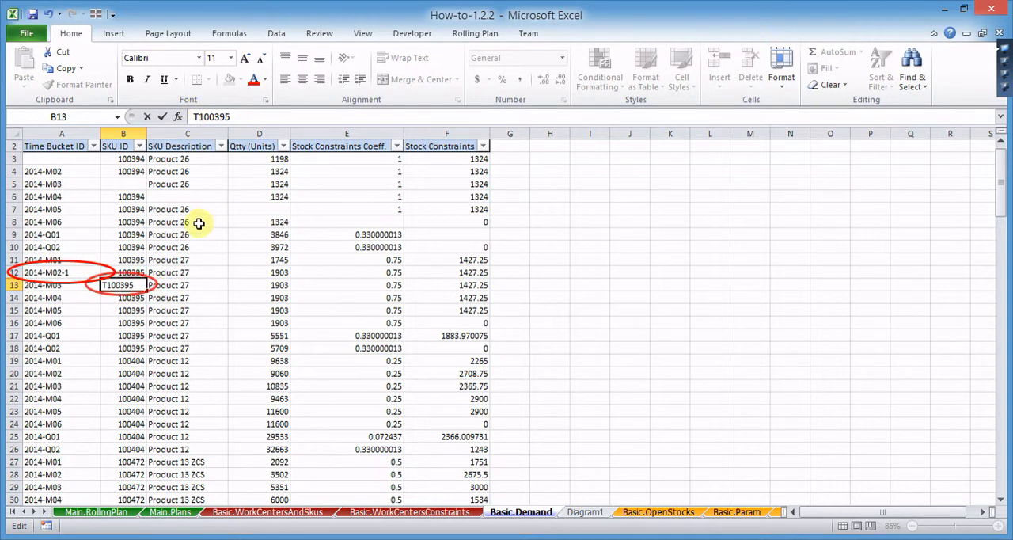
click(199, 297)
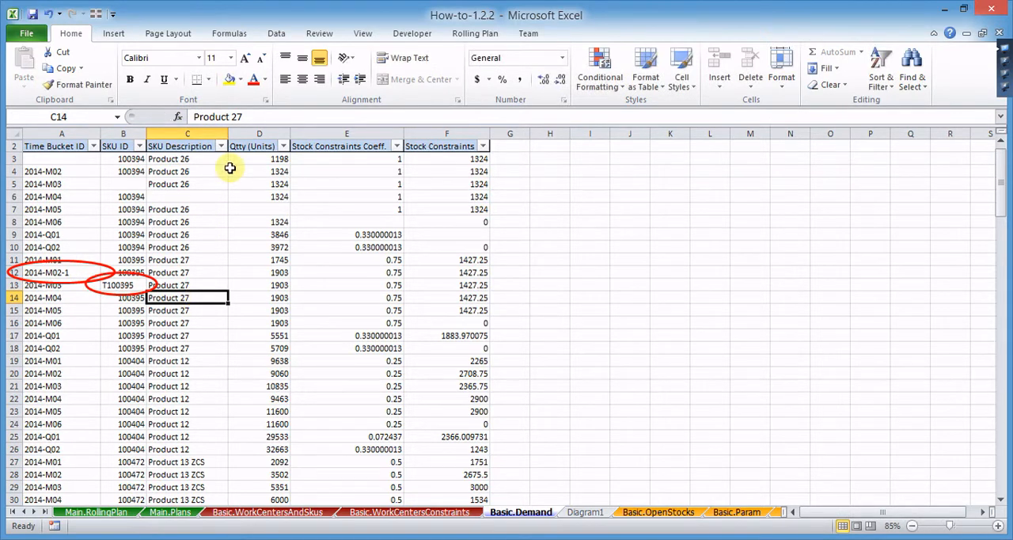
- Append *new to the SKU Description in C14 so it reads Product 27*new
click(261, 118)
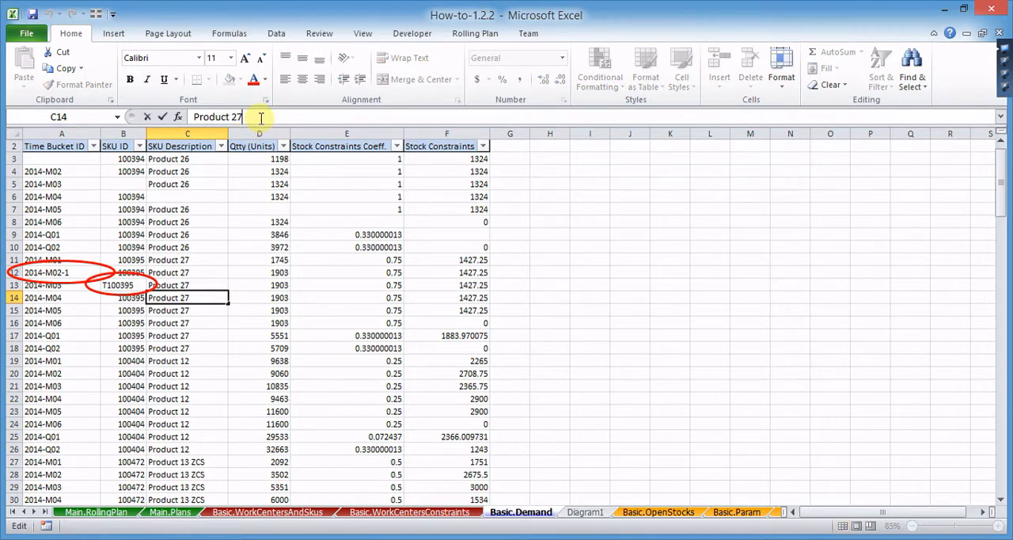
text(*new)
click(275, 320)
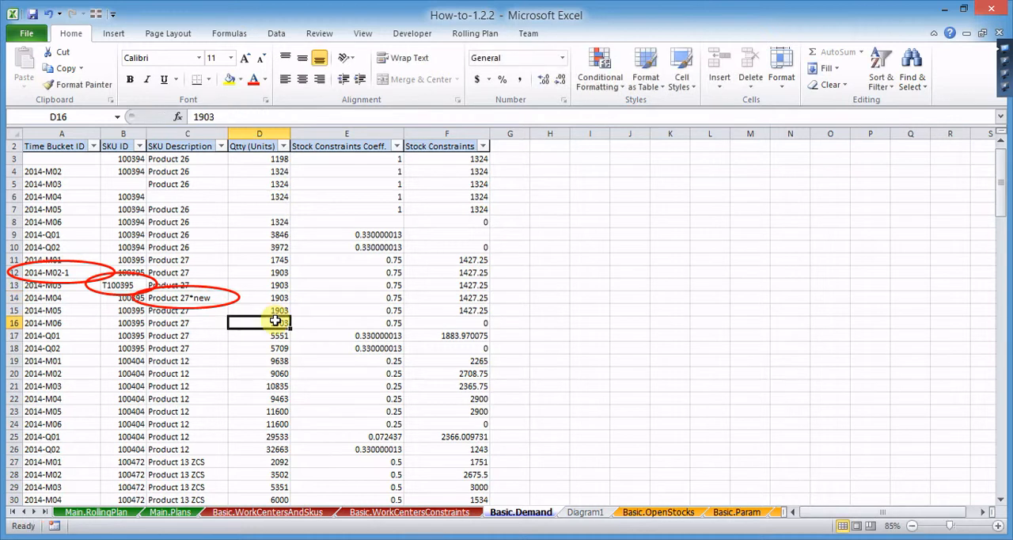
- Introduce wrong entries by changing the quantity in D16 to q1903 and the stock constraints coefficient in E17 to blank
click(195, 117)
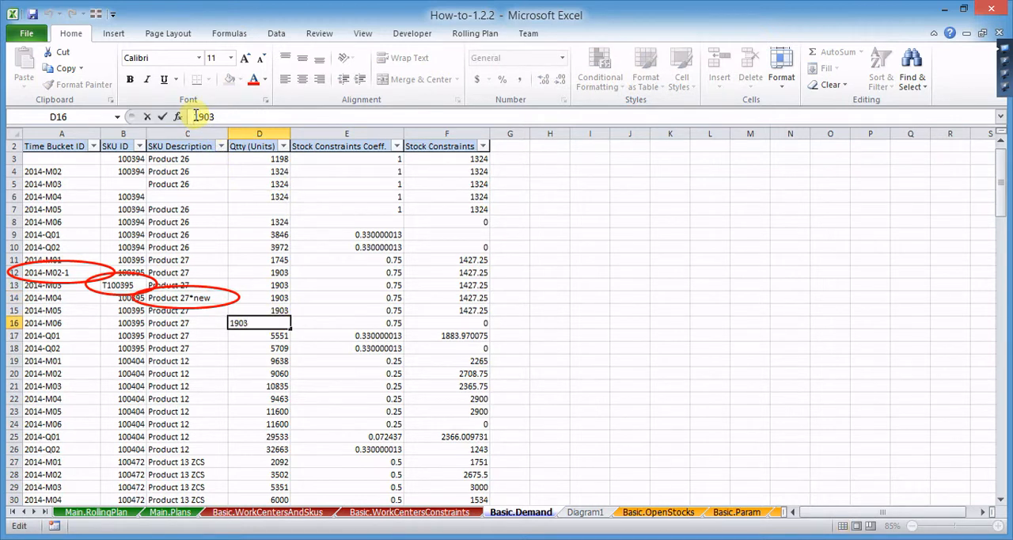
text(q)
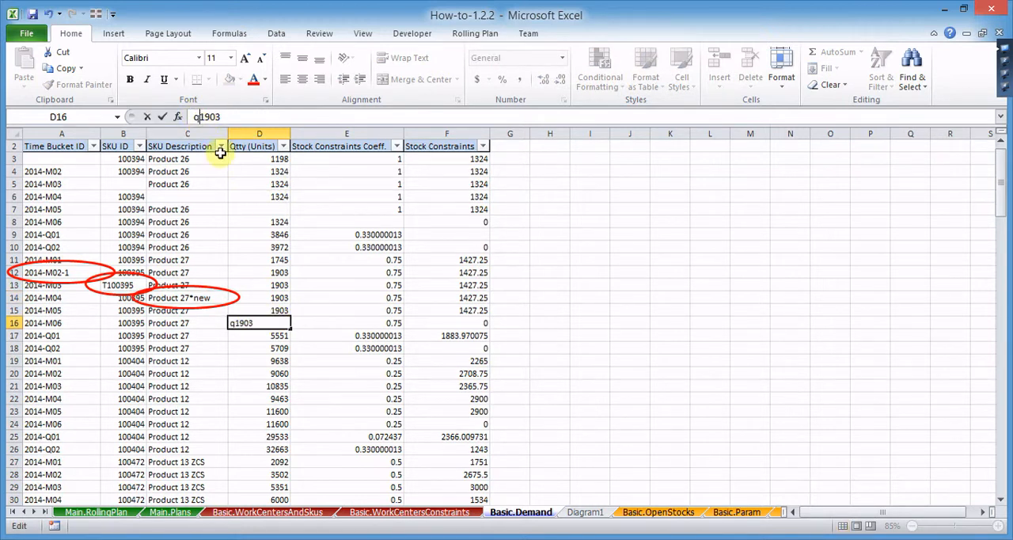
click(362, 335)
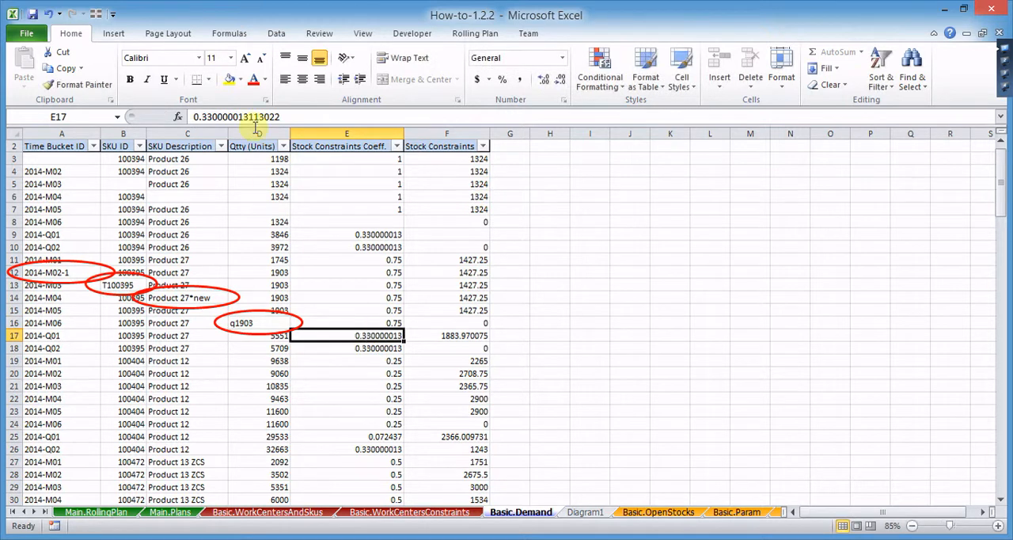
drag(295, 117, 199, 116)
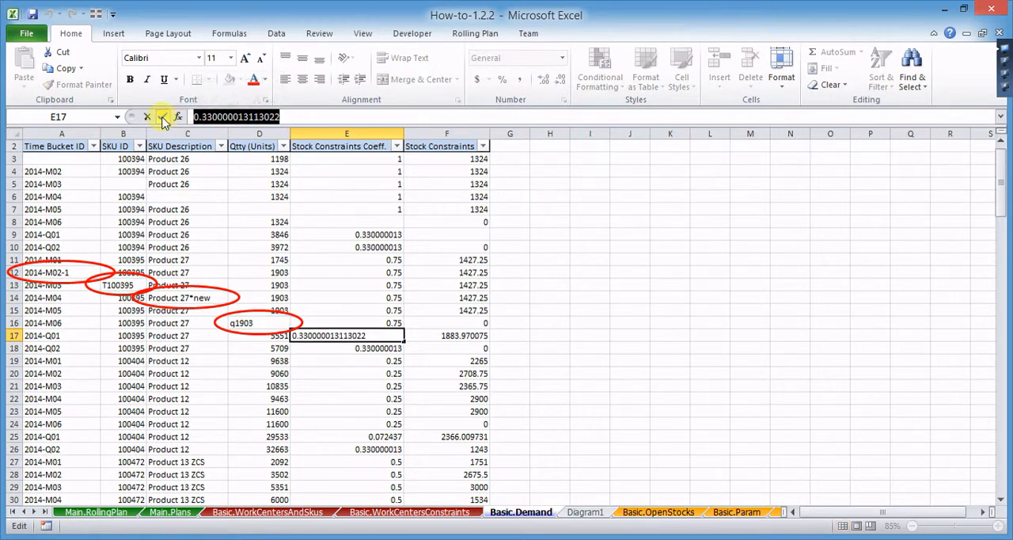
text(b)
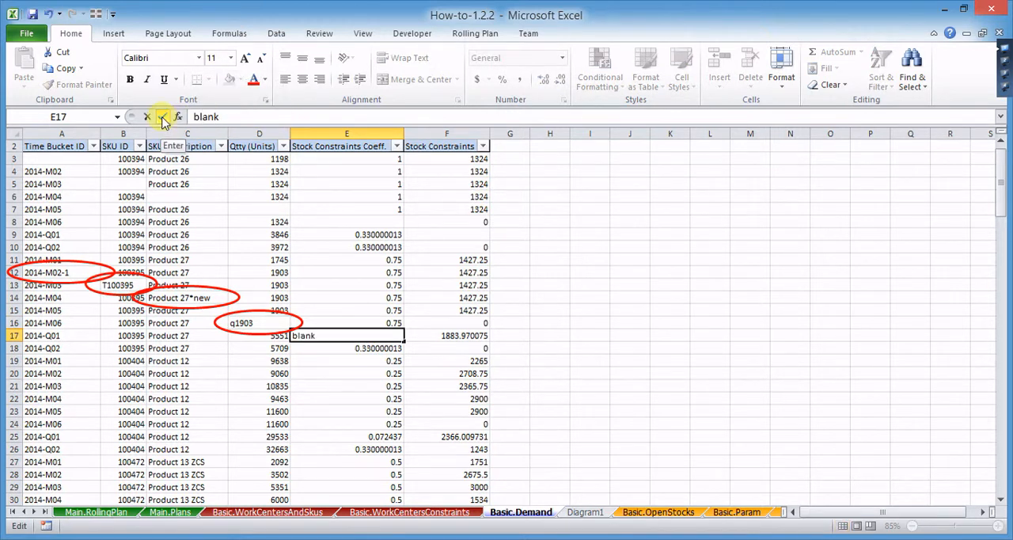
text(lank)
- Replace the Stock Constraints value in F18 with the text zero
click(461, 347)
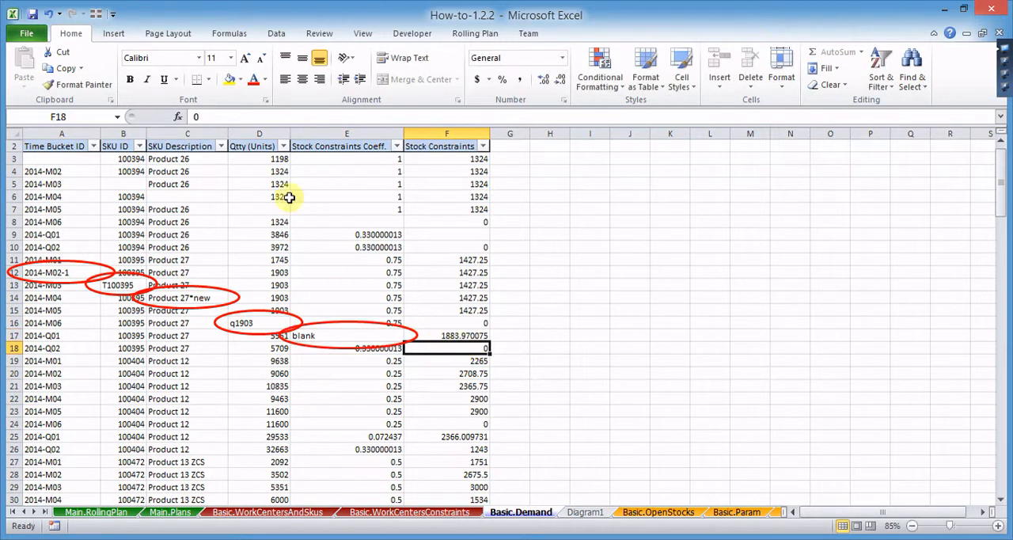
drag(207, 118, 180, 117)
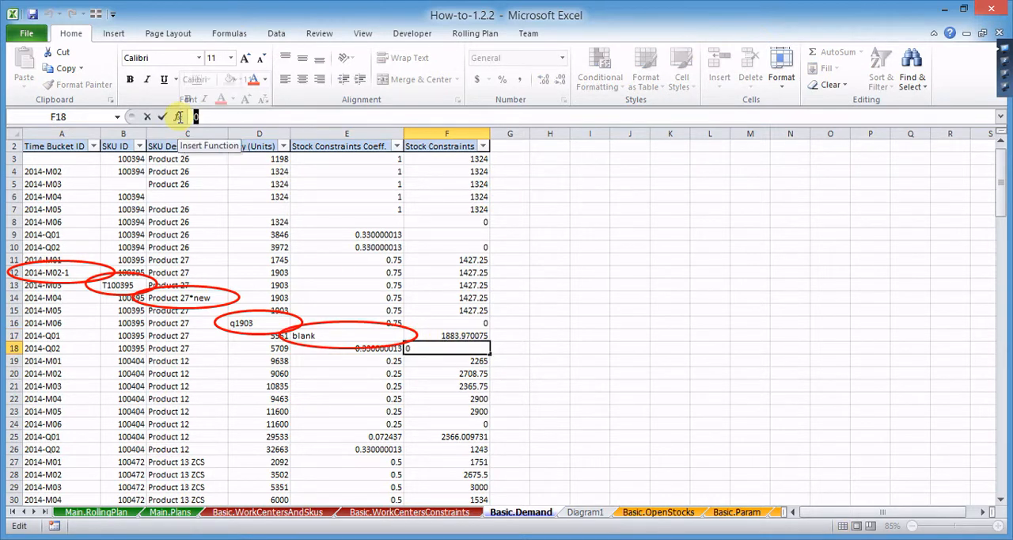
text(zero)
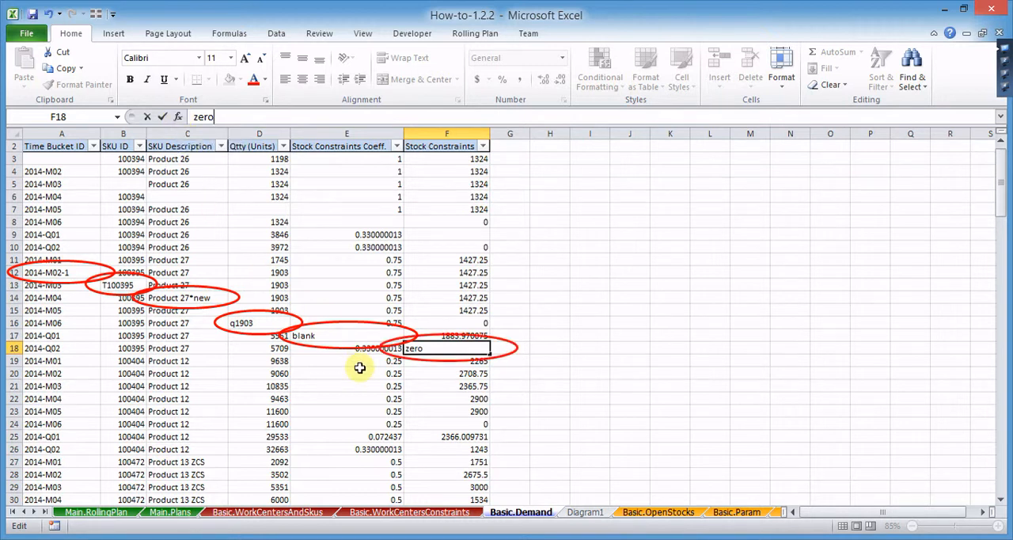
- Try clearing only the contents of cells A20:F24, and undo the clearing
mouse_move(53, 373)
mouse_down()
mouse_move(445, 378)
mouse_move(446, 420)
mouse_move(415, 426)
mouse_up()
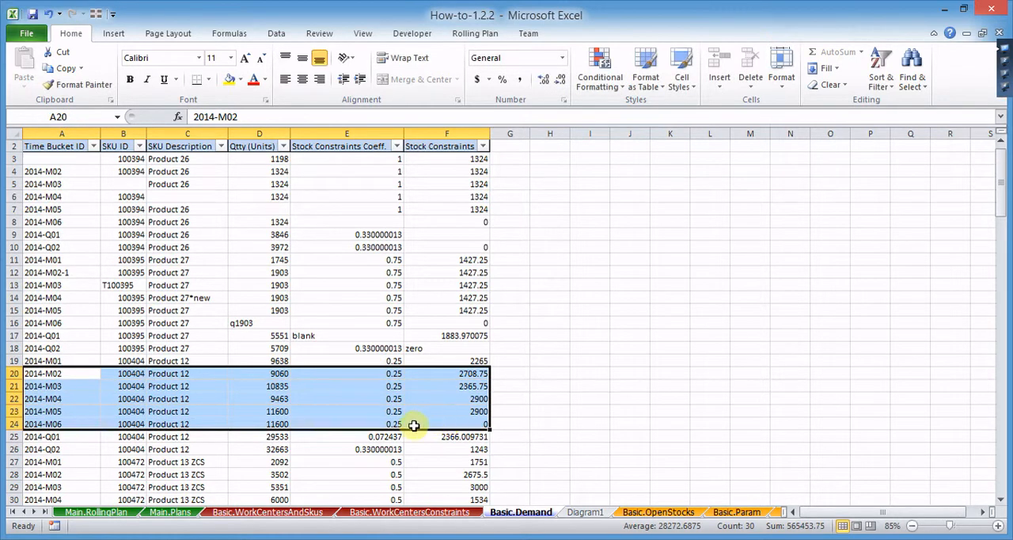
key(Delete)
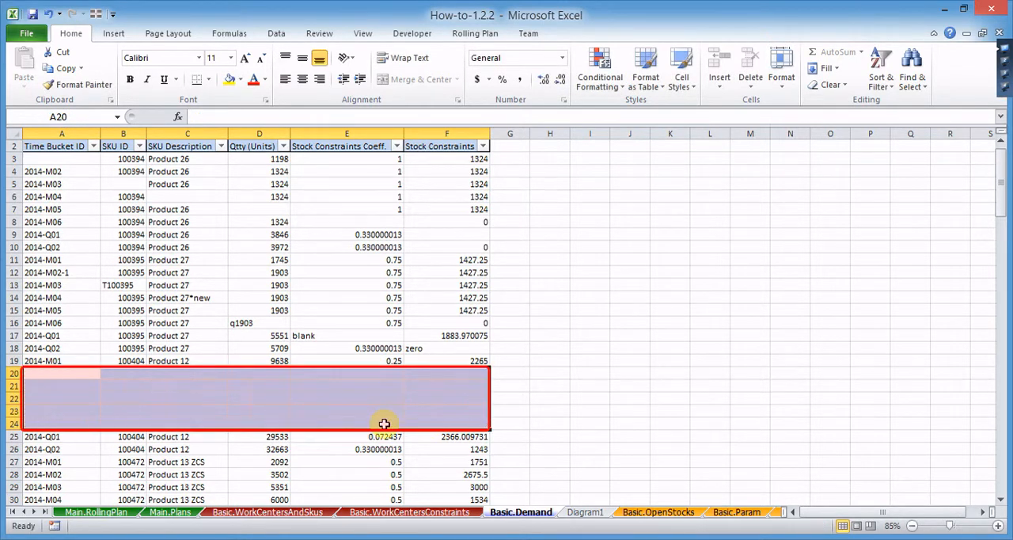
click(49, 15)
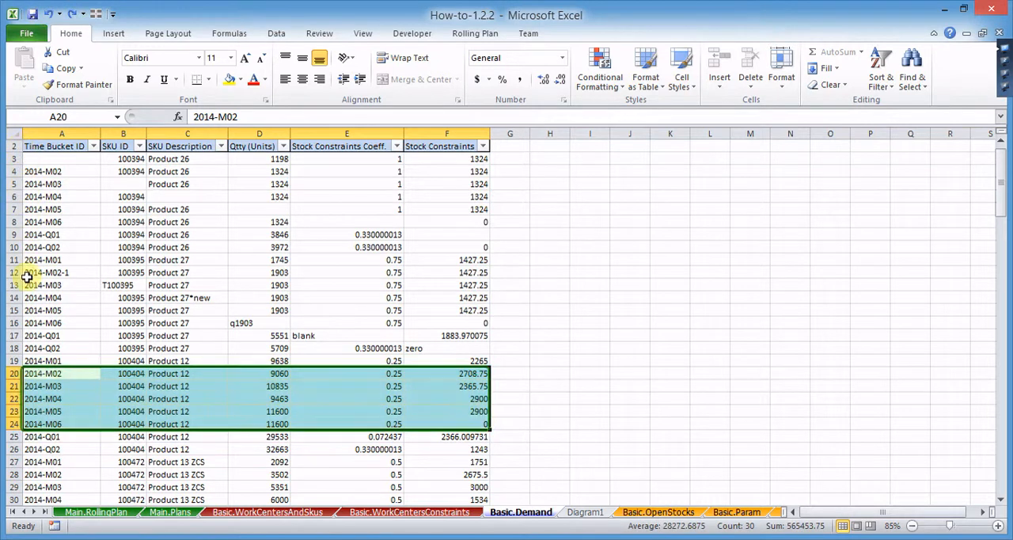
- Delete entire rows 20 to 24 from the Basic.Demand sheet
drag(12, 373, 12, 423)
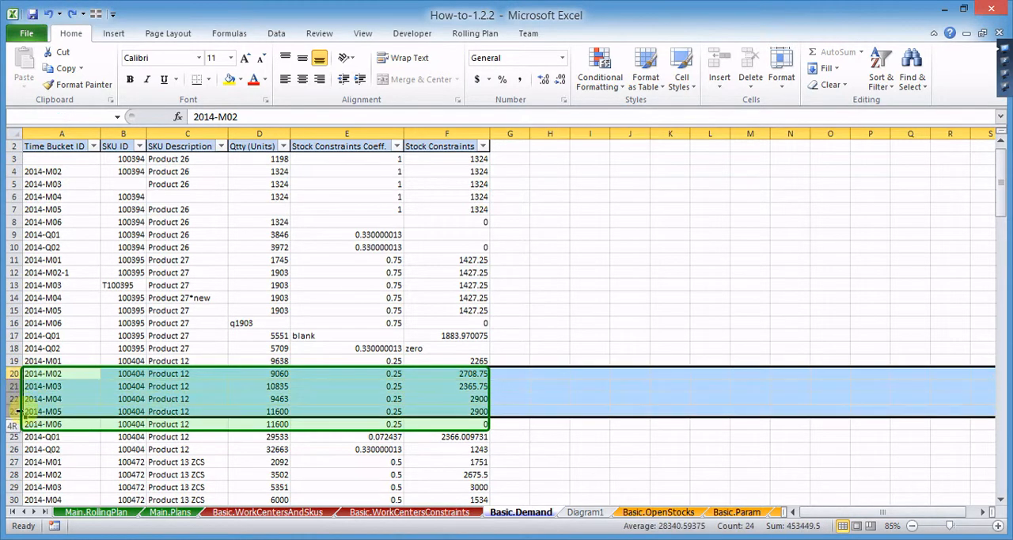
right_click(85, 399)
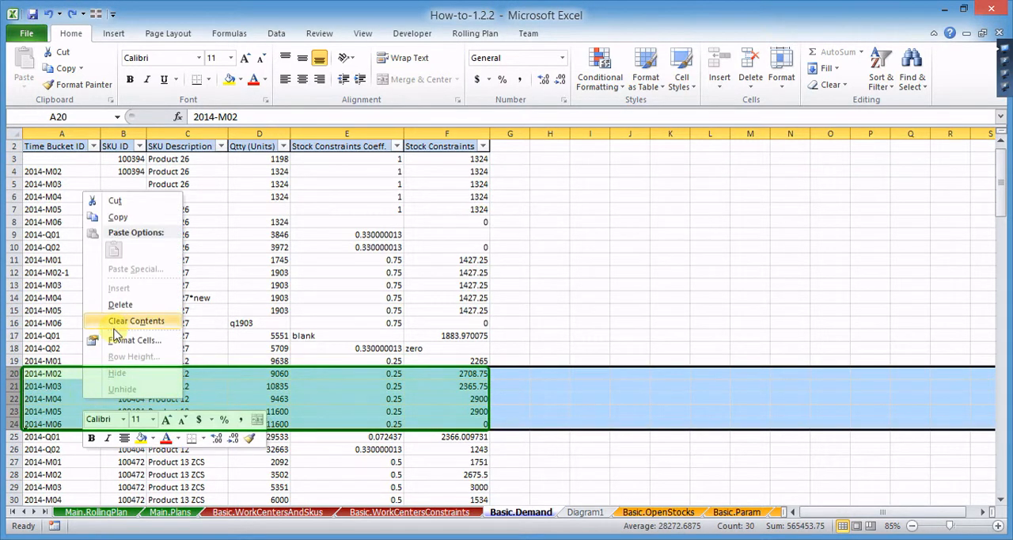
click(121, 308)
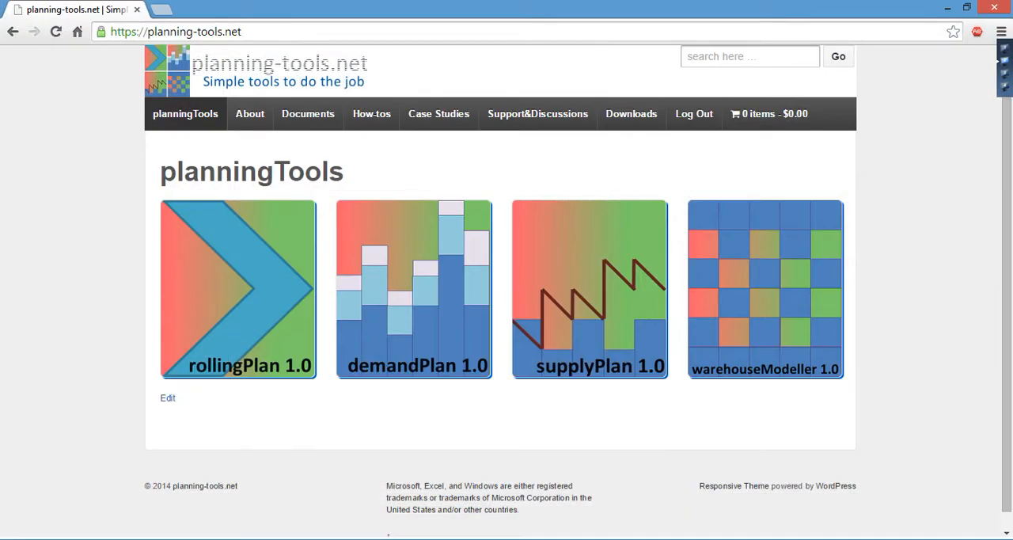
- On the planning-tools.net website in the browser, show the list of rollingPlan How-tos
mouse_move(384, 123)
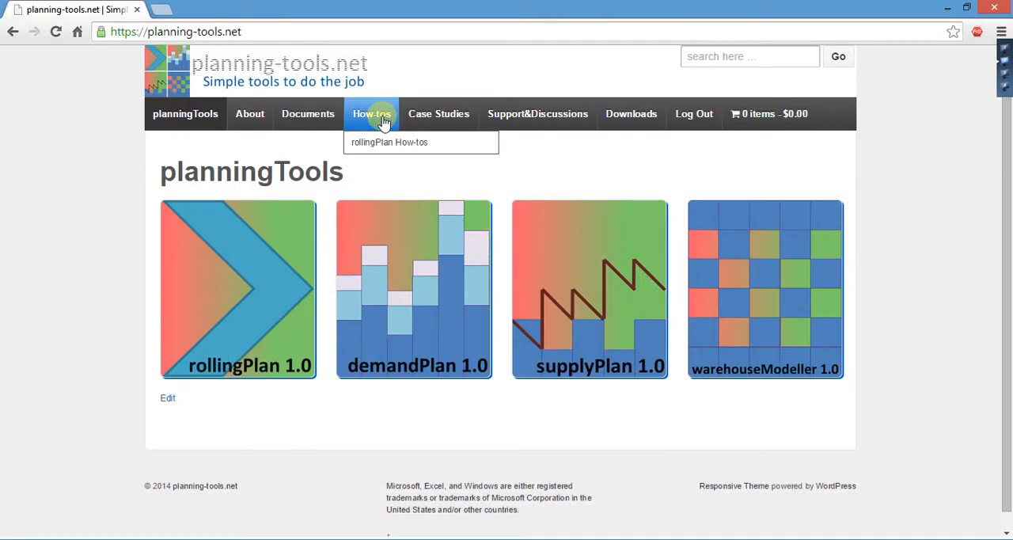
mouse_move(380, 140)
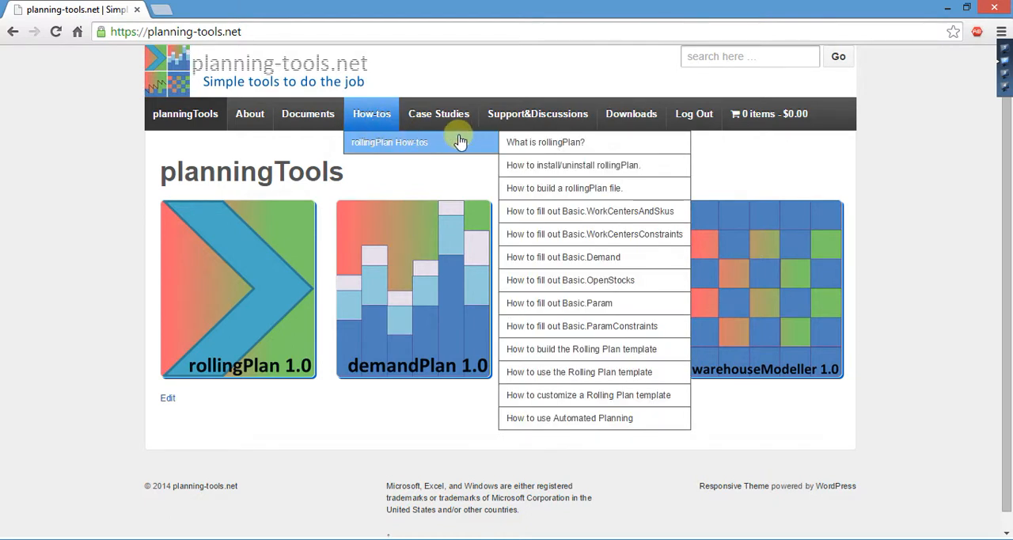